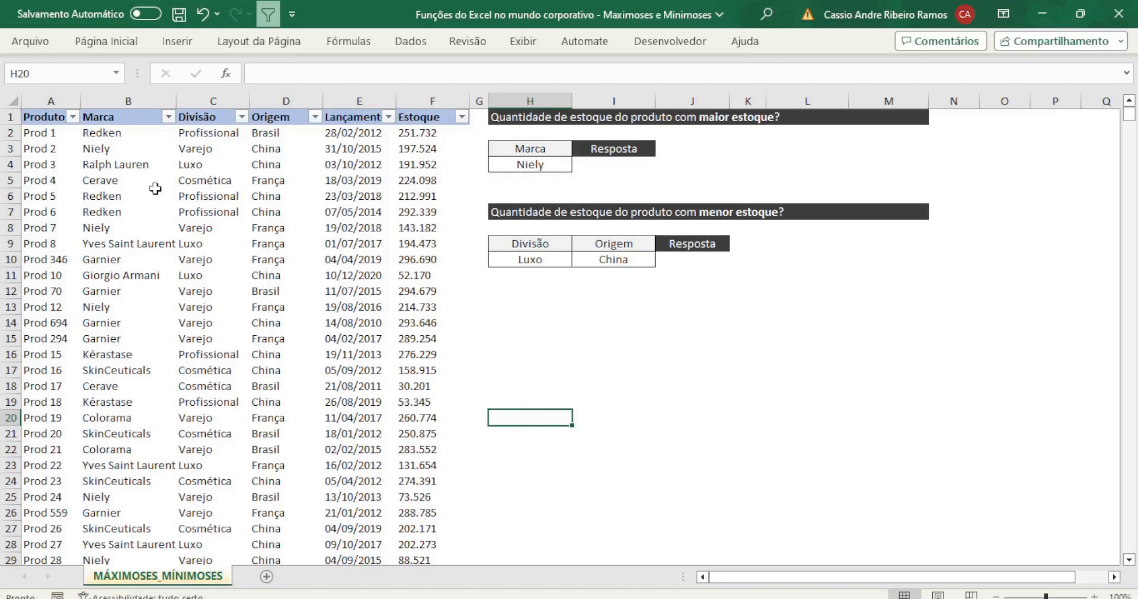
Examine the product table's Marca, Divisão, Origem, Lançamento and Estoque columns and the criteria and answer cells of the two stock questions.
left_click(124, 165)
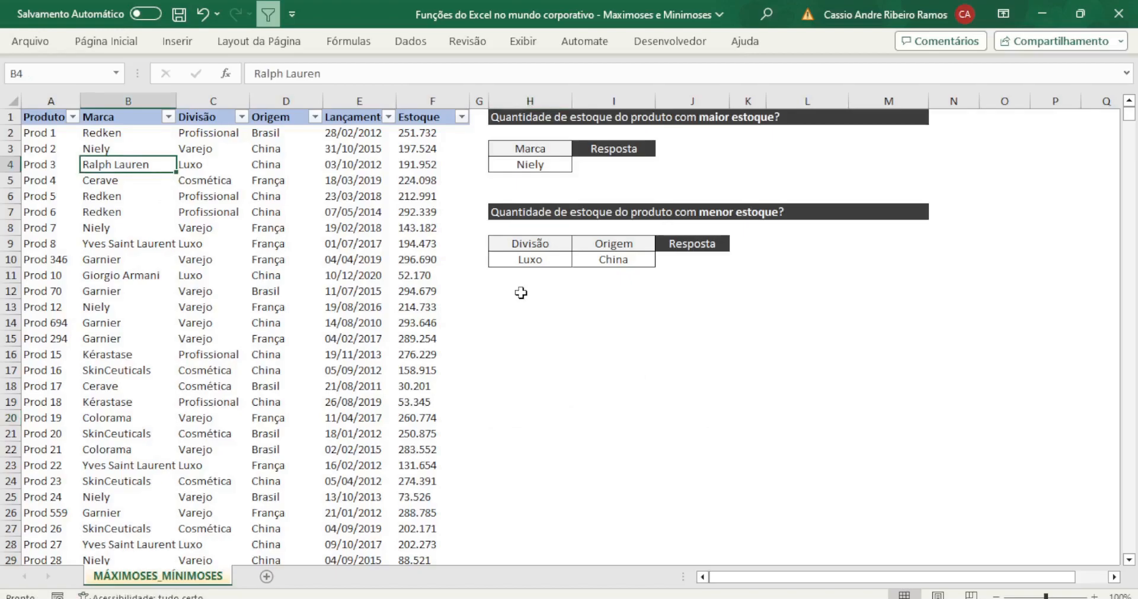
left_click(122, 148)
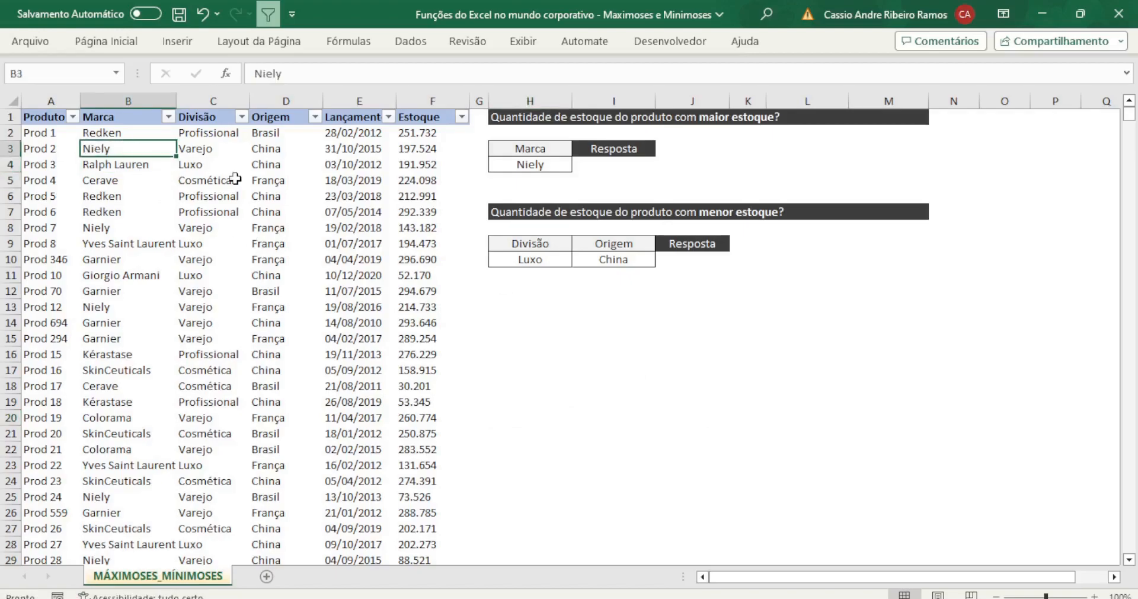
left_click(209, 160)
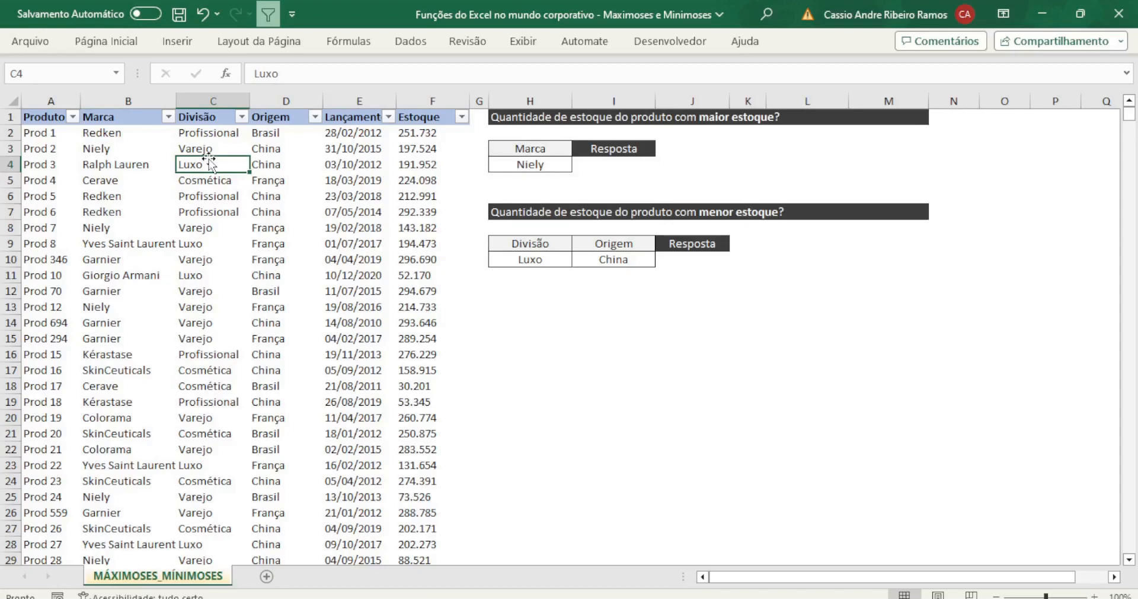
left_click(303, 150)
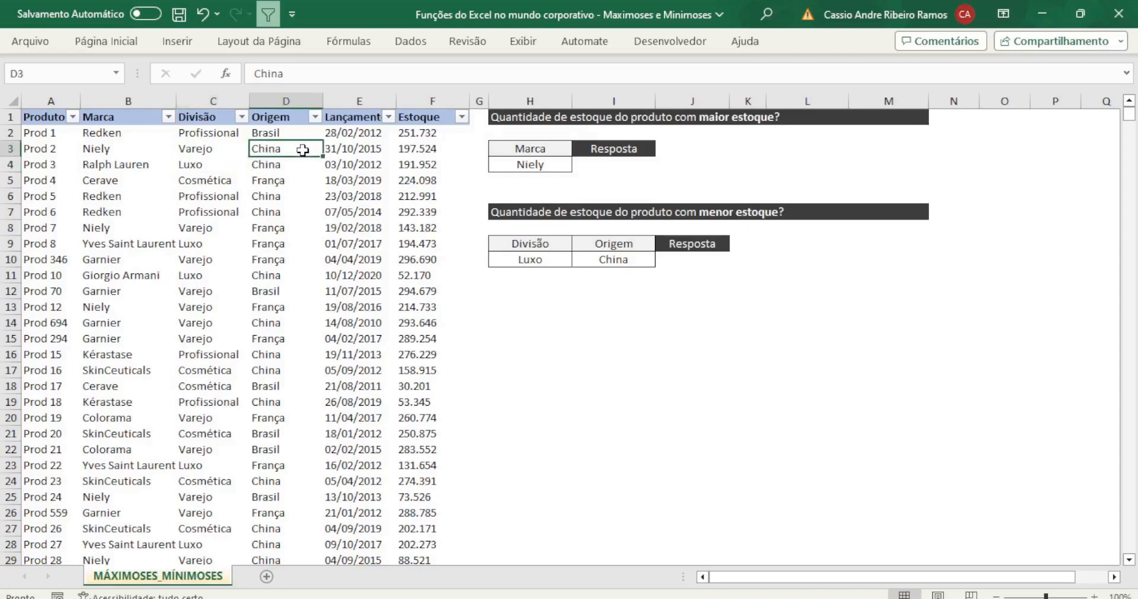
left_click(398, 161)
left_click(356, 152)
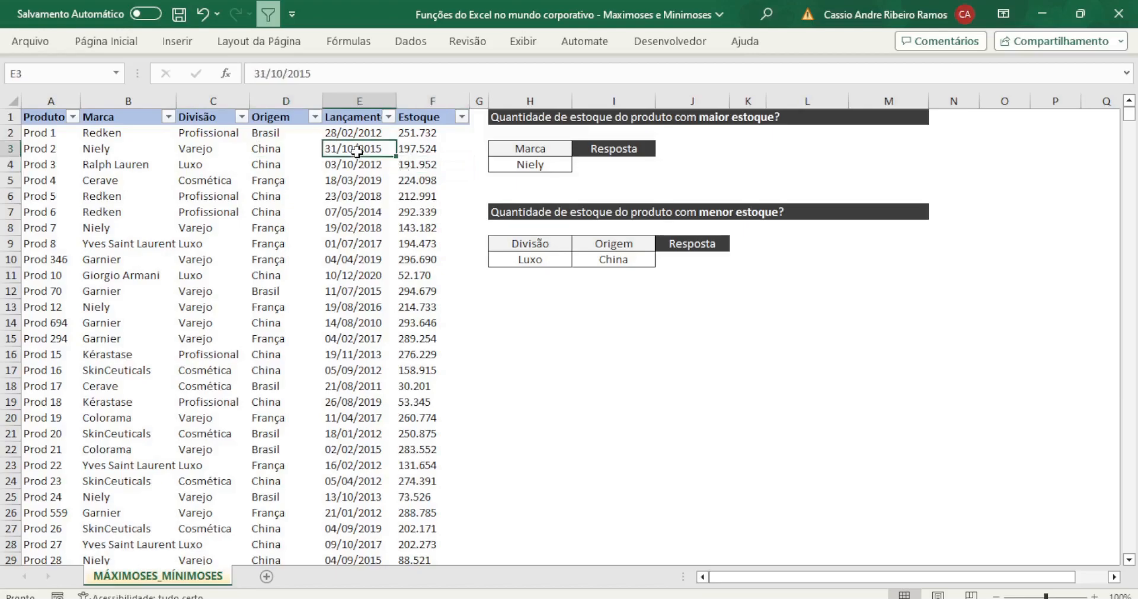
left_click(410, 166)
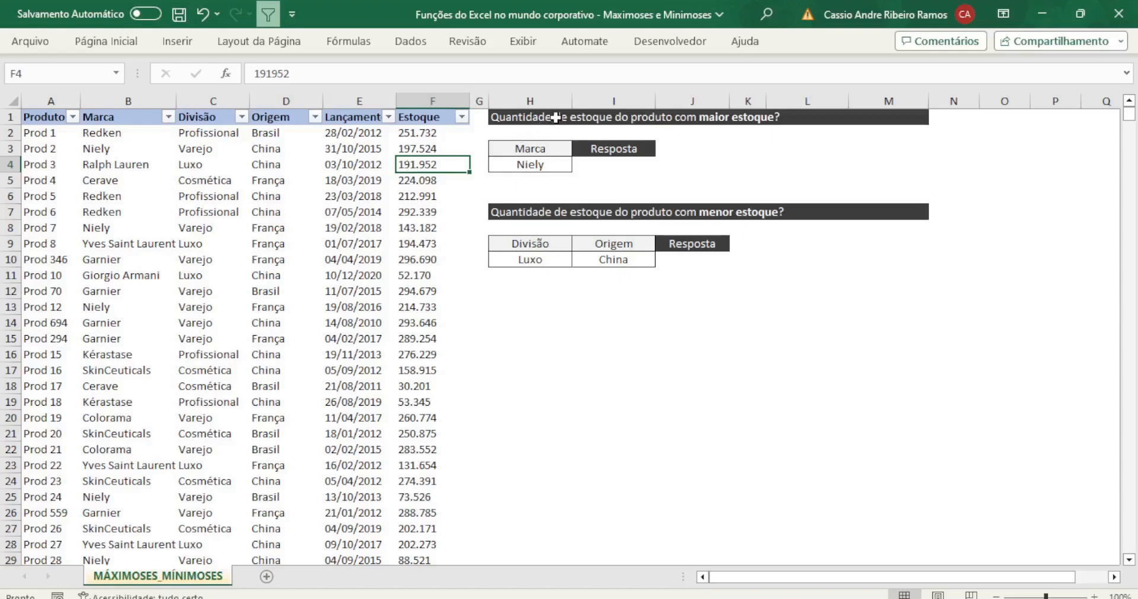
left_click(604, 117)
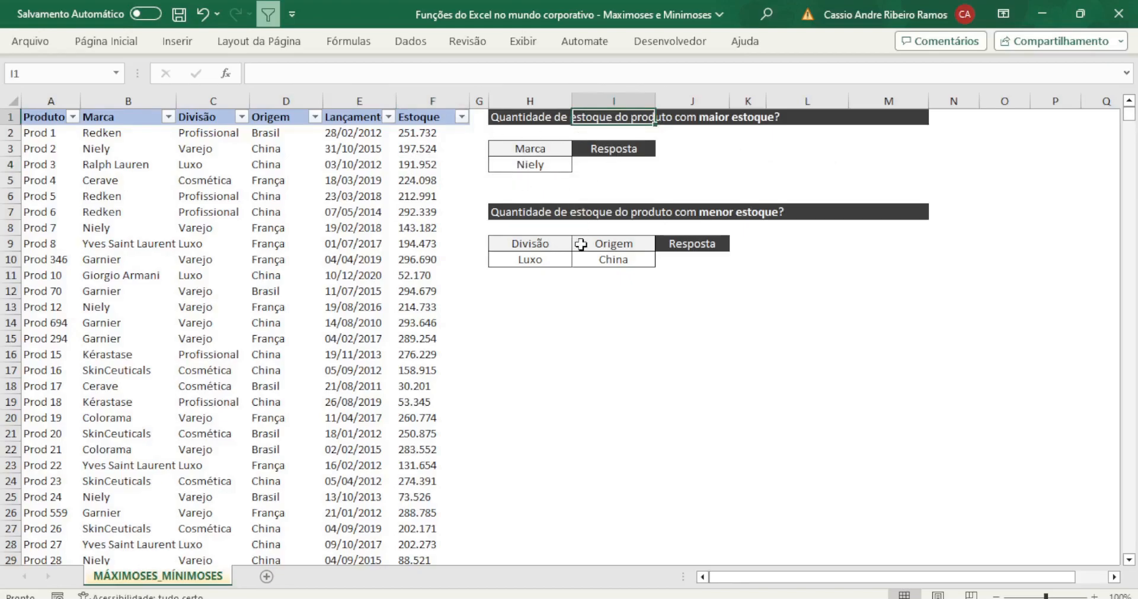
left_click(548, 259)
left_click(637, 259)
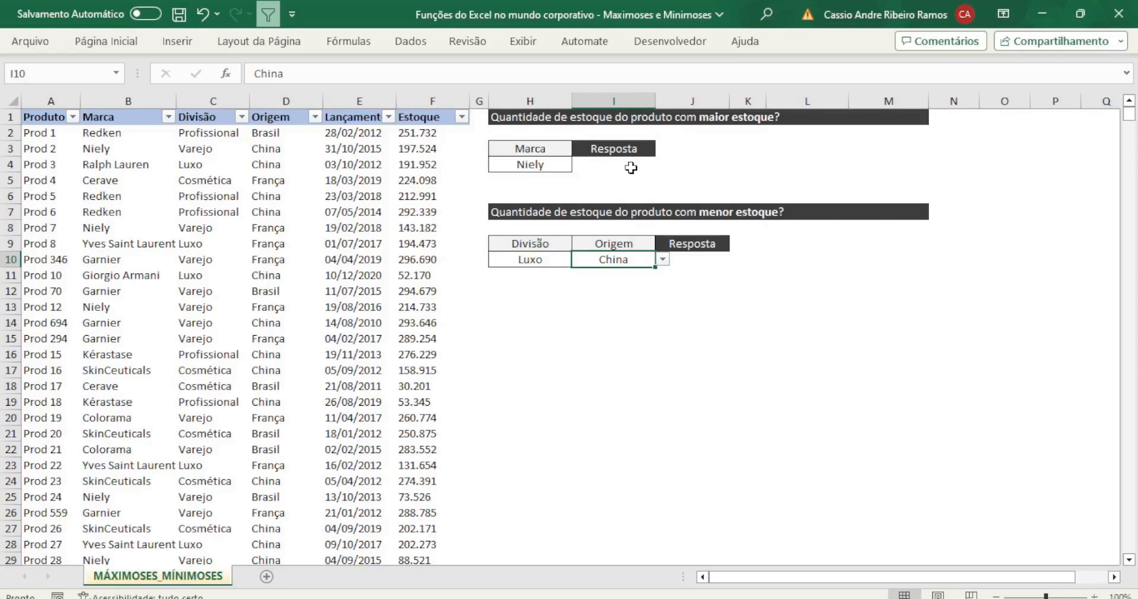
left_click(702, 275)
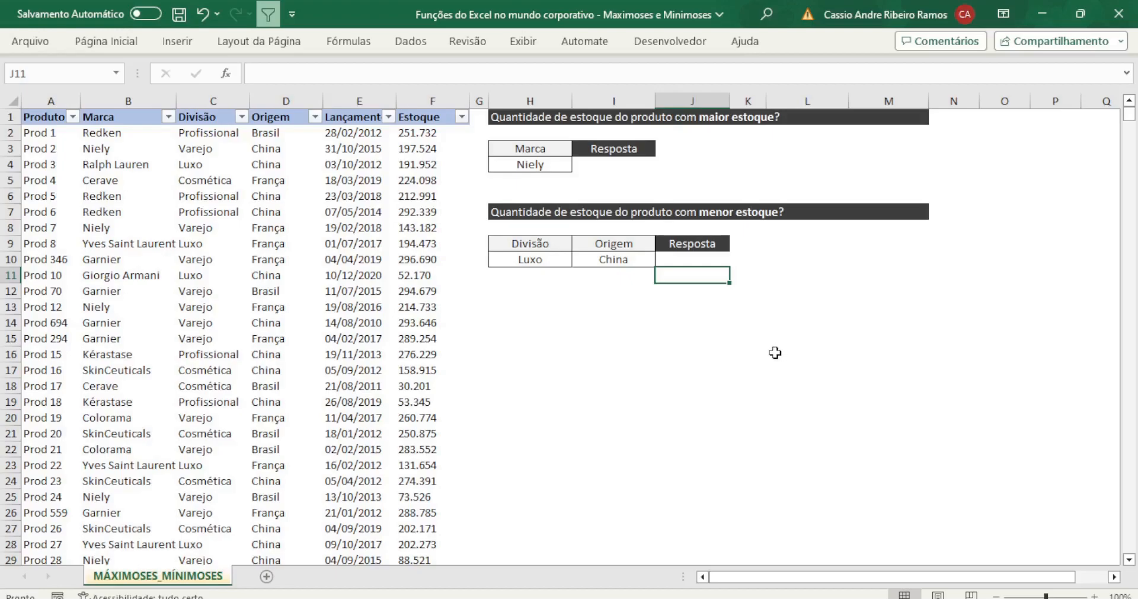
left_click(596, 166)
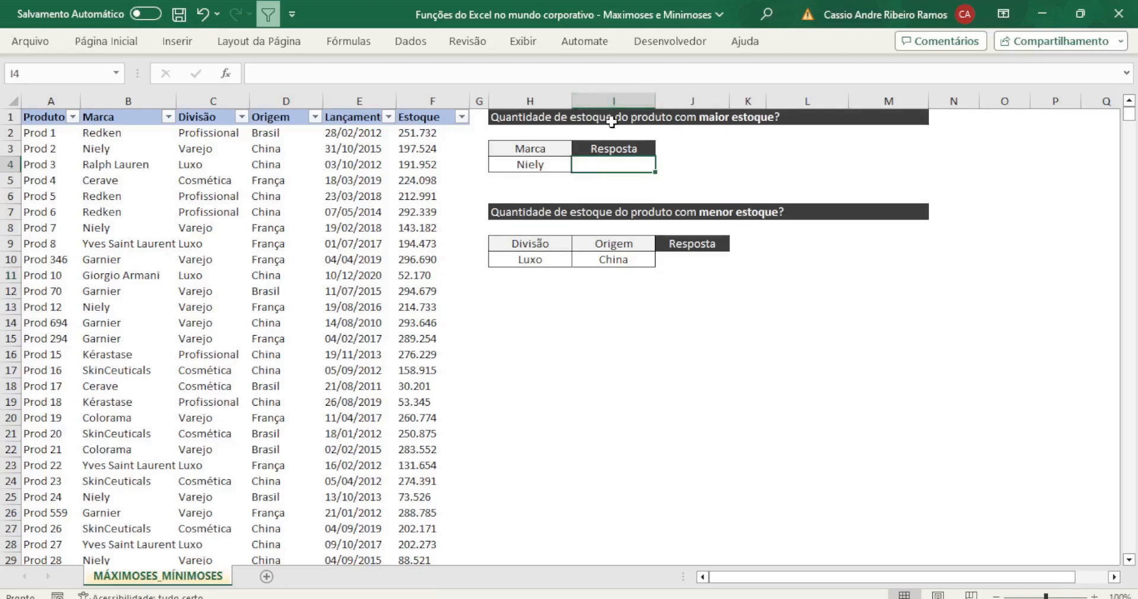
Label the answer cells with the functions to use: "Maximoses" in J4 and "minimoses" in K10.
left_click(680, 166)
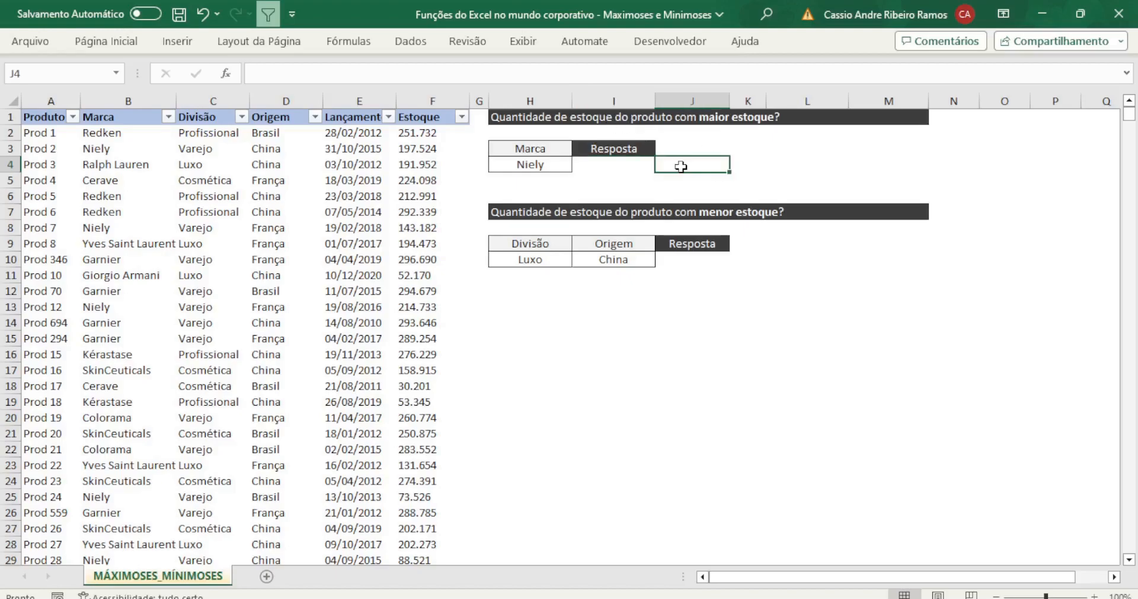
type("Maximoses")
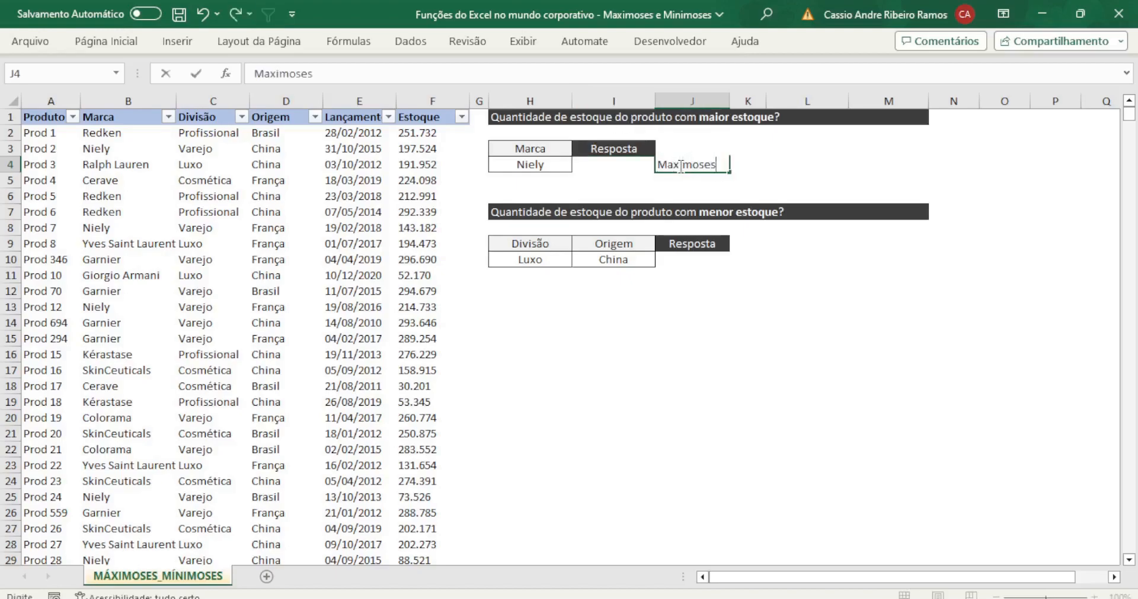
key("Return")
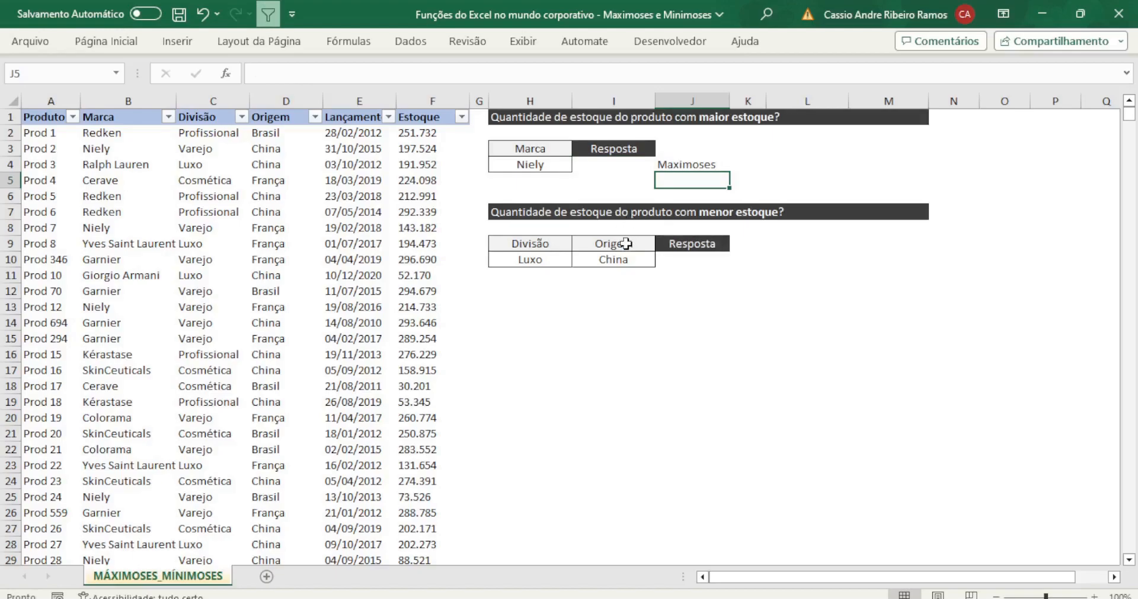
left_click(771, 260)
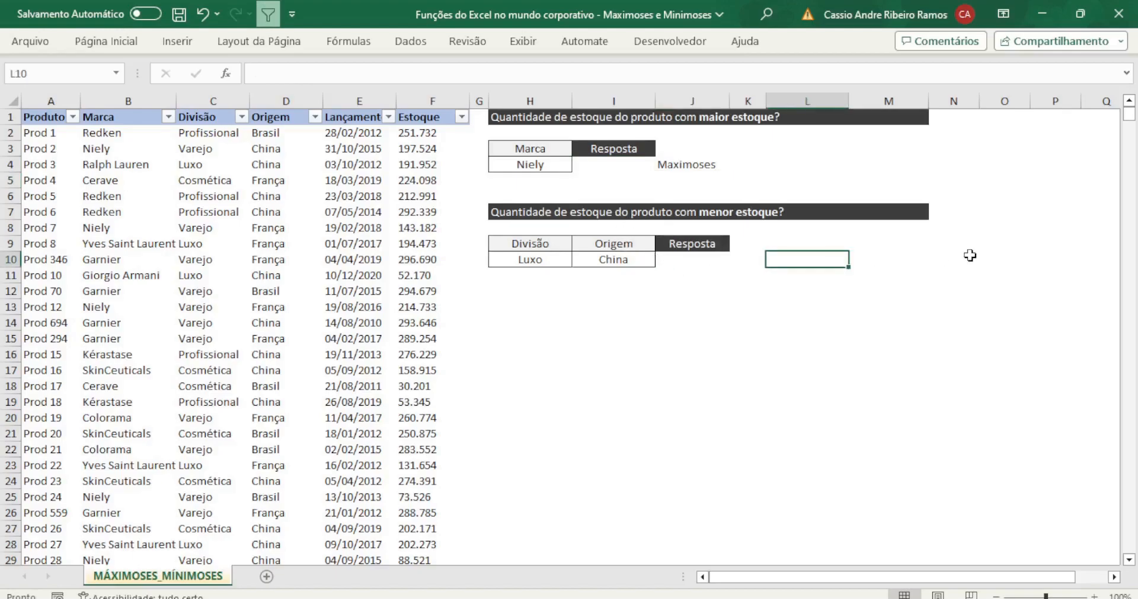
key("Left")
type("minimoses")
Review both questions' criteria cells, the full Estoque column and the list of brands available for the Marca criterion in H4.
left_click(690, 149)
left_click(691, 160)
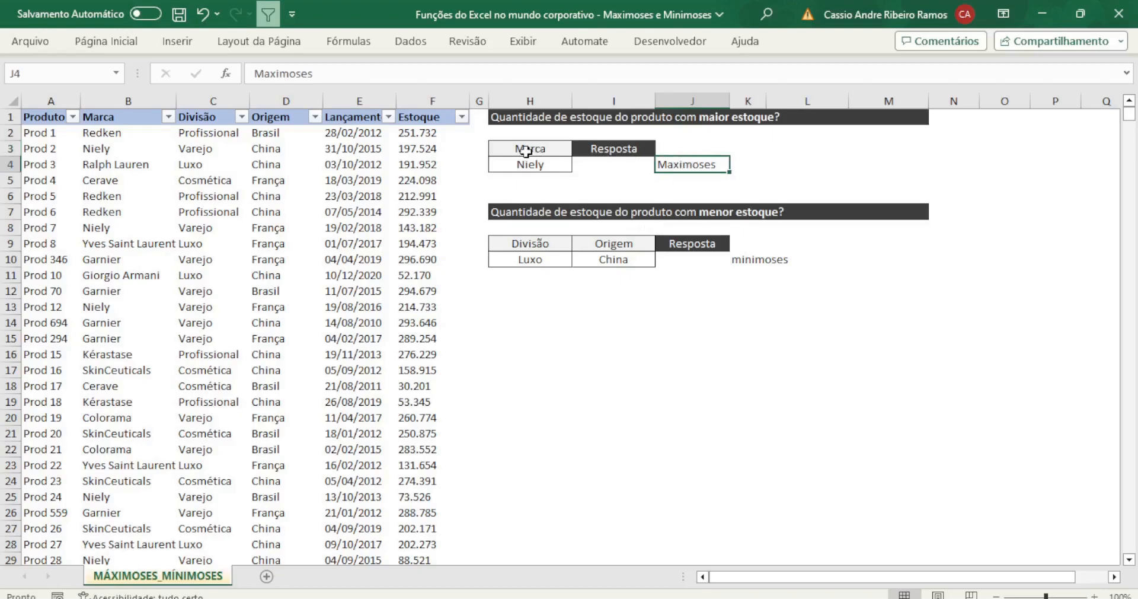
left_click_drag(529, 148, 527, 163)
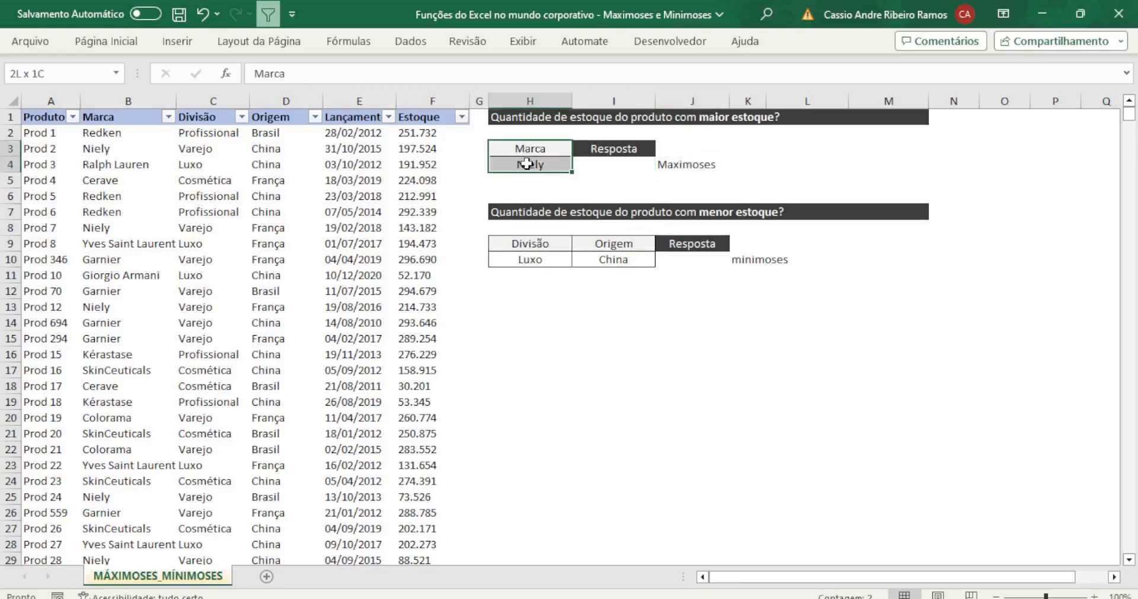
left_click(551, 249)
left_click_drag(551, 248, 616, 260)
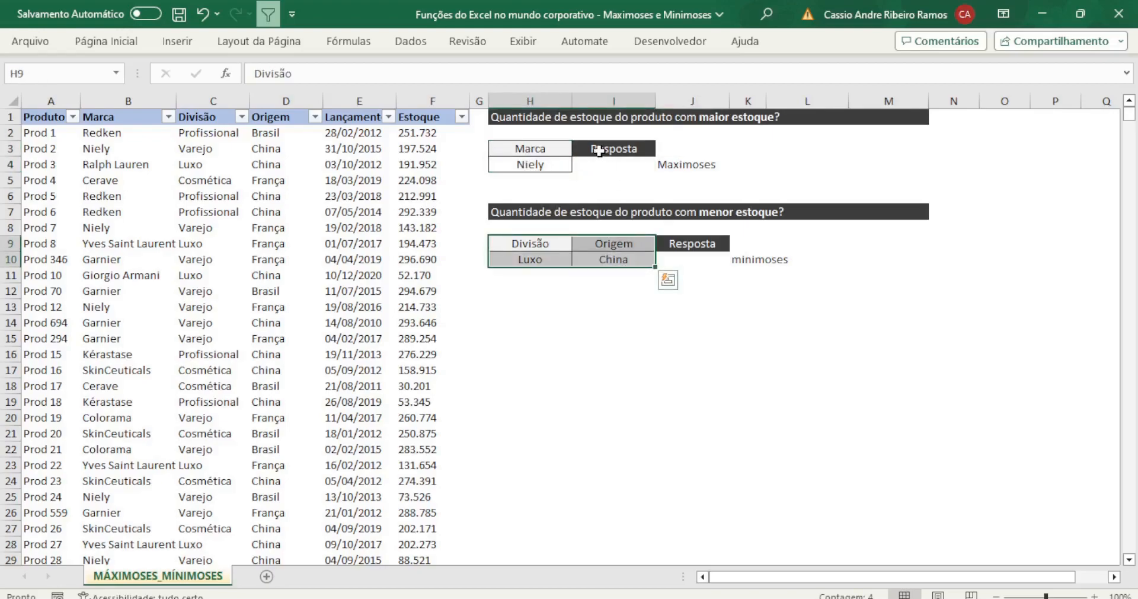
left_click(425, 185)
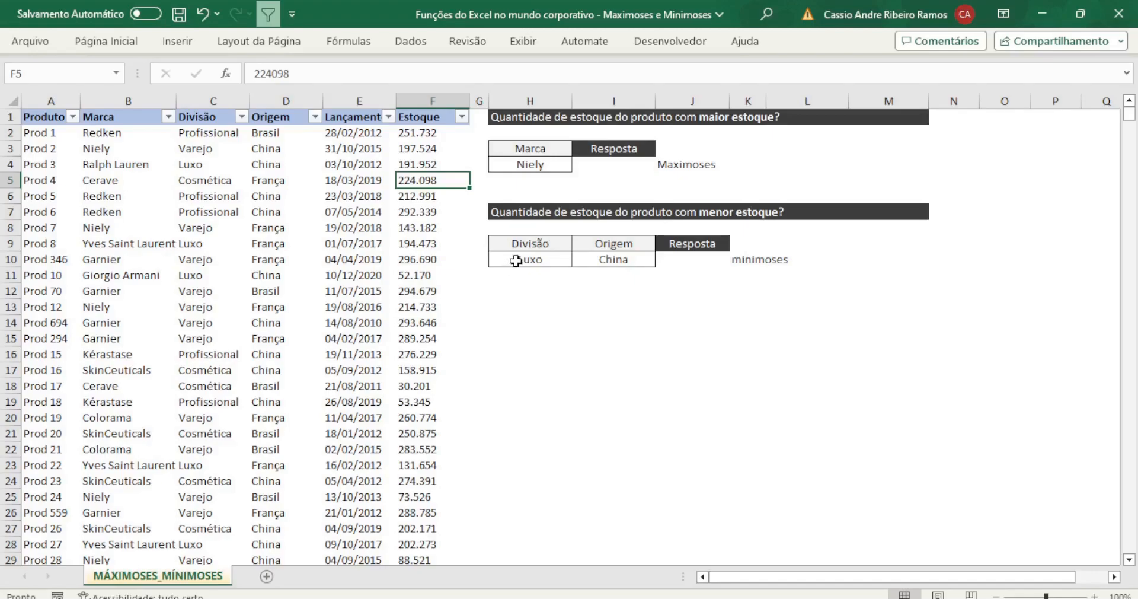
left_click(423, 114)
key("ctrl+shift+Down")
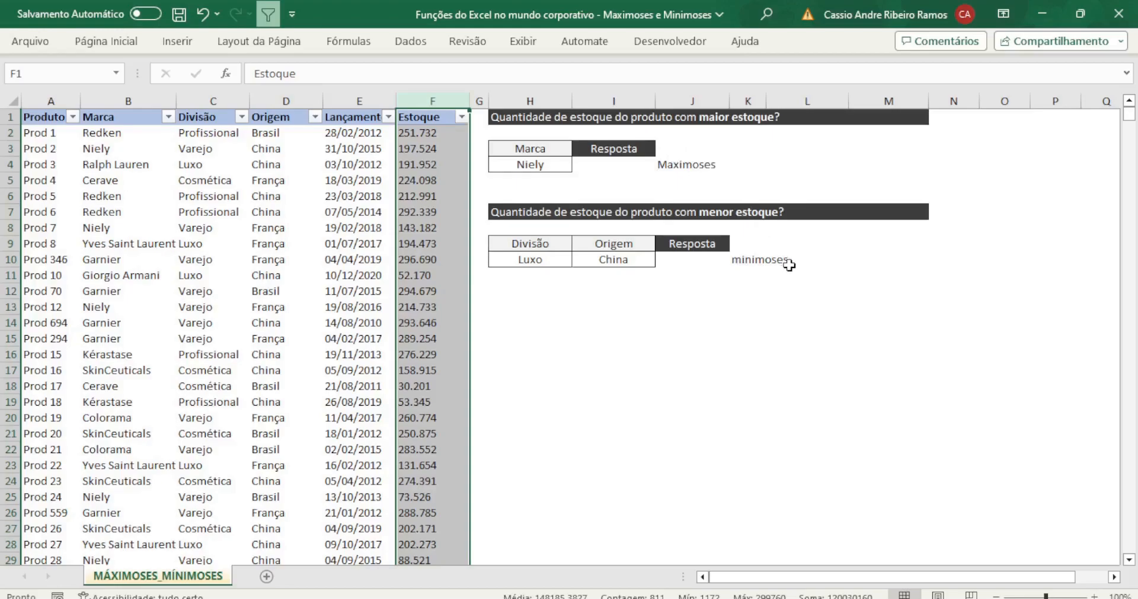
left_click(601, 166)
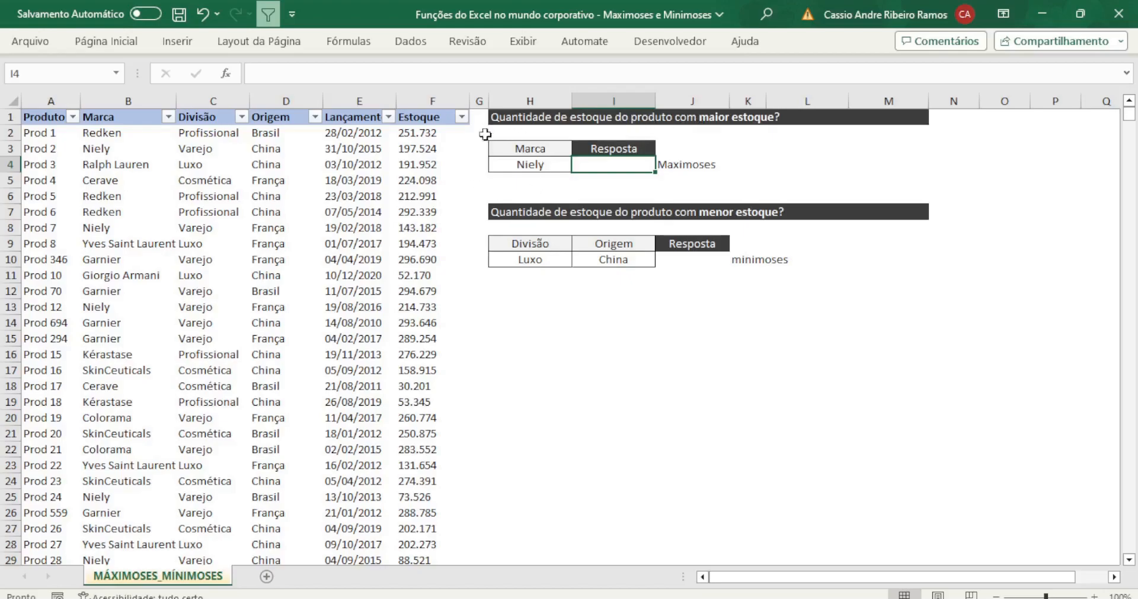
left_click(559, 165)
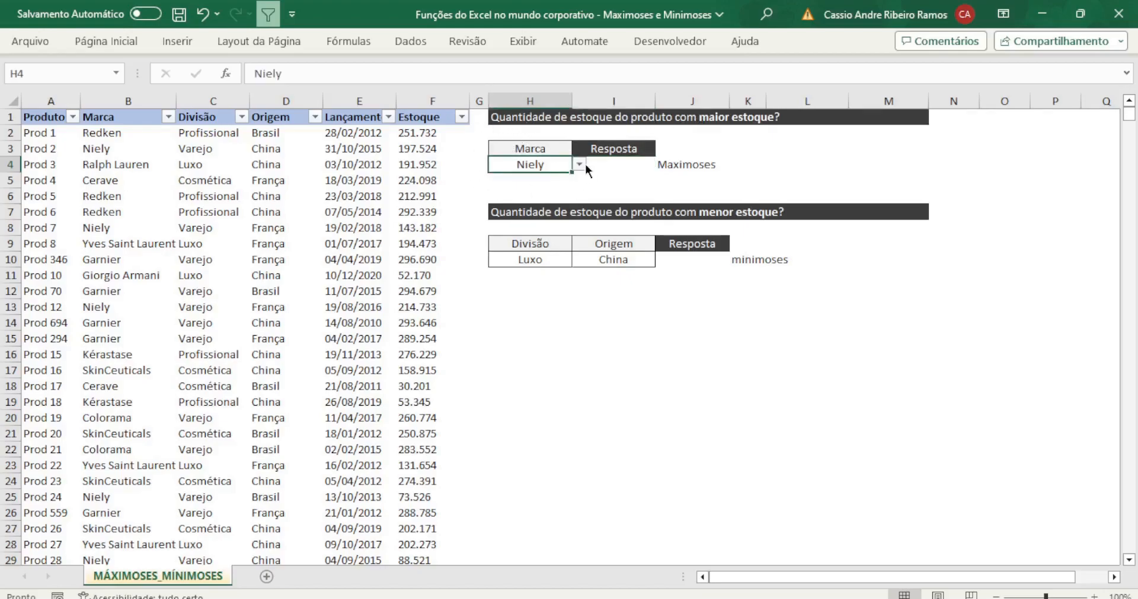
left_click(579, 166)
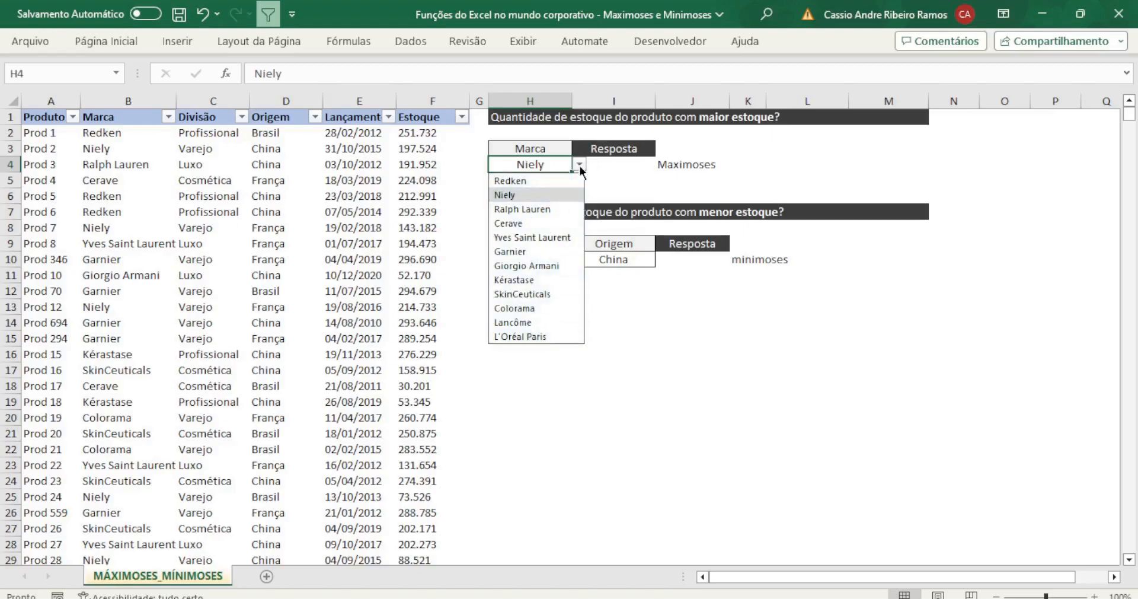
Start a MÁXIMOSES formula in I4 with the Estoque column F:F as the maximum range.
left_click(602, 160)
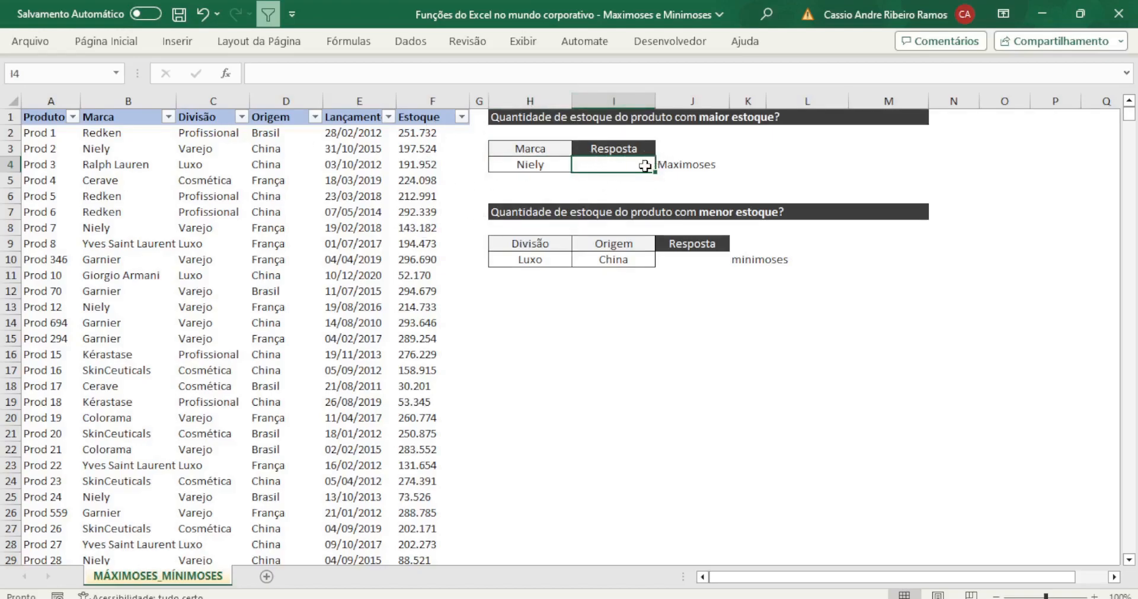
left_click(616, 74)
type("=máximos")
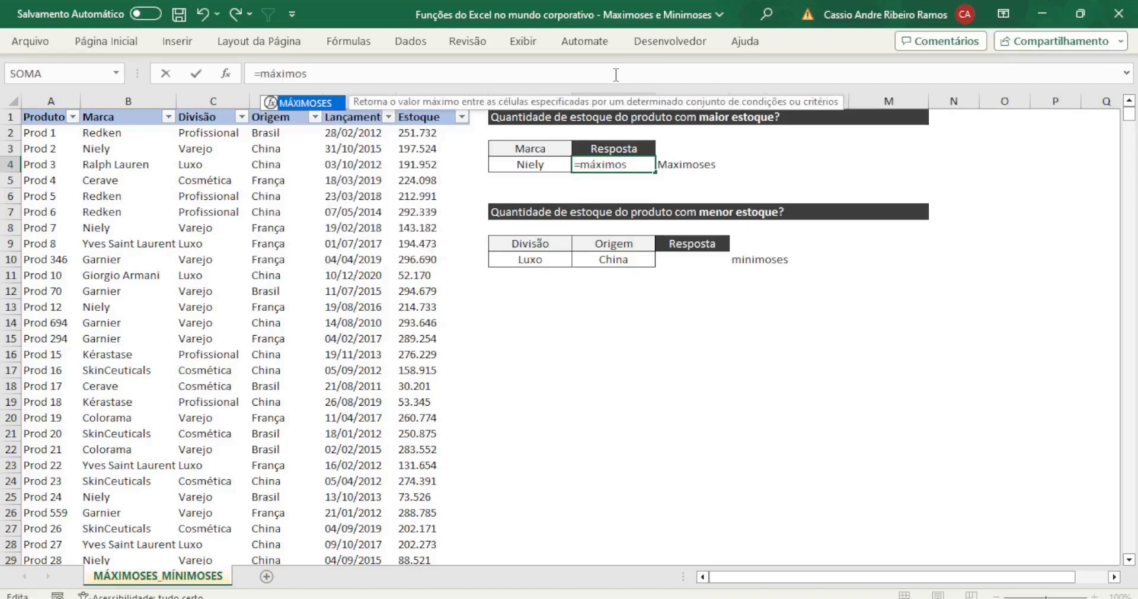
key("Tab")
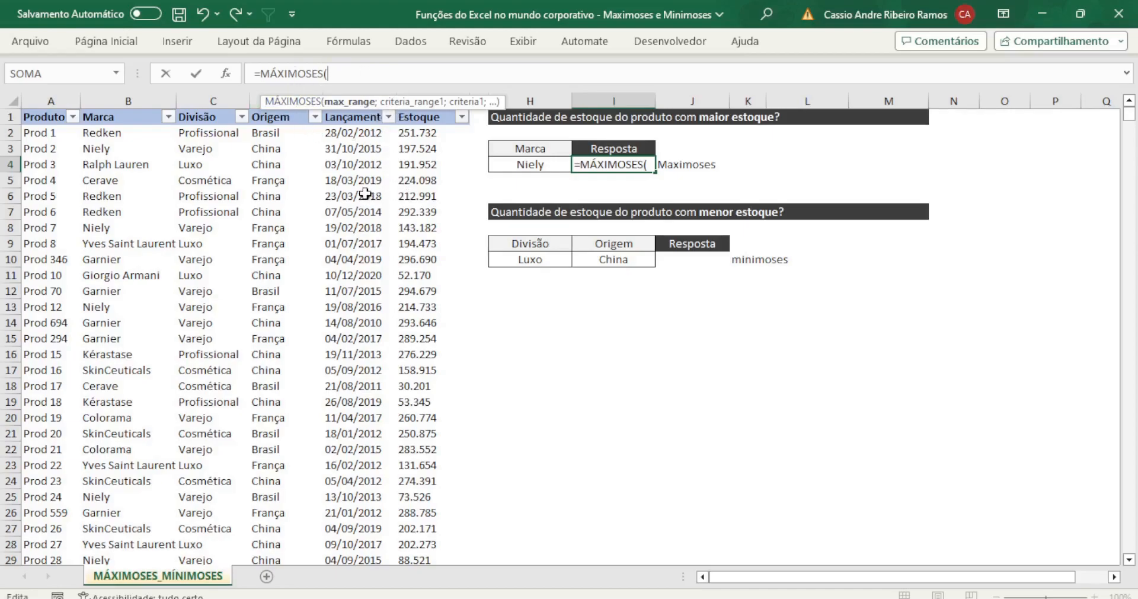
left_click_drag(464, 105, 477, 195)
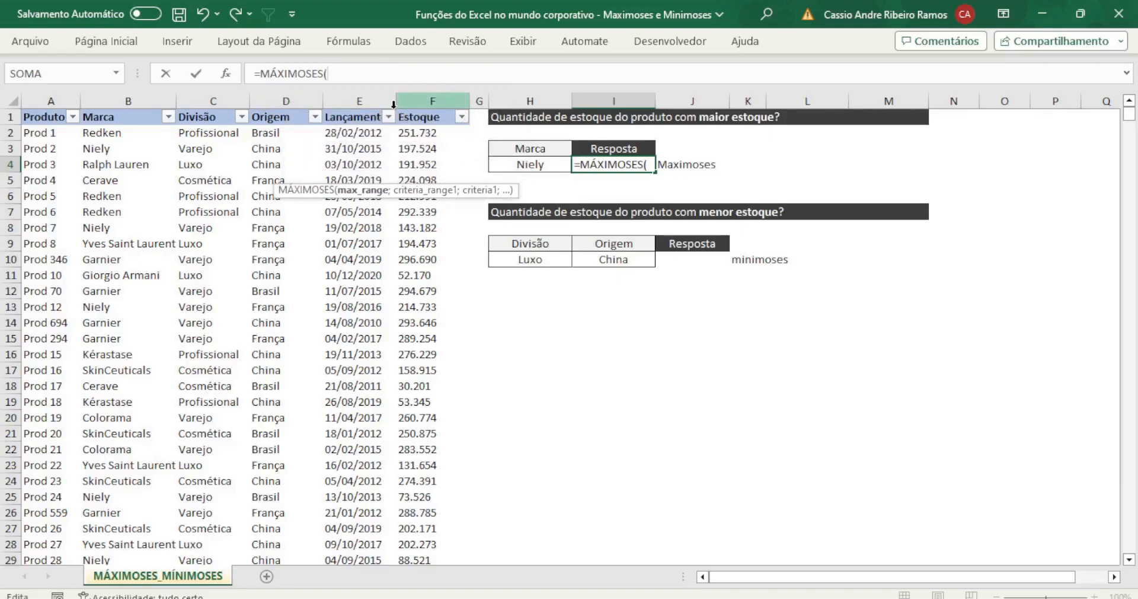
left_click(422, 102)
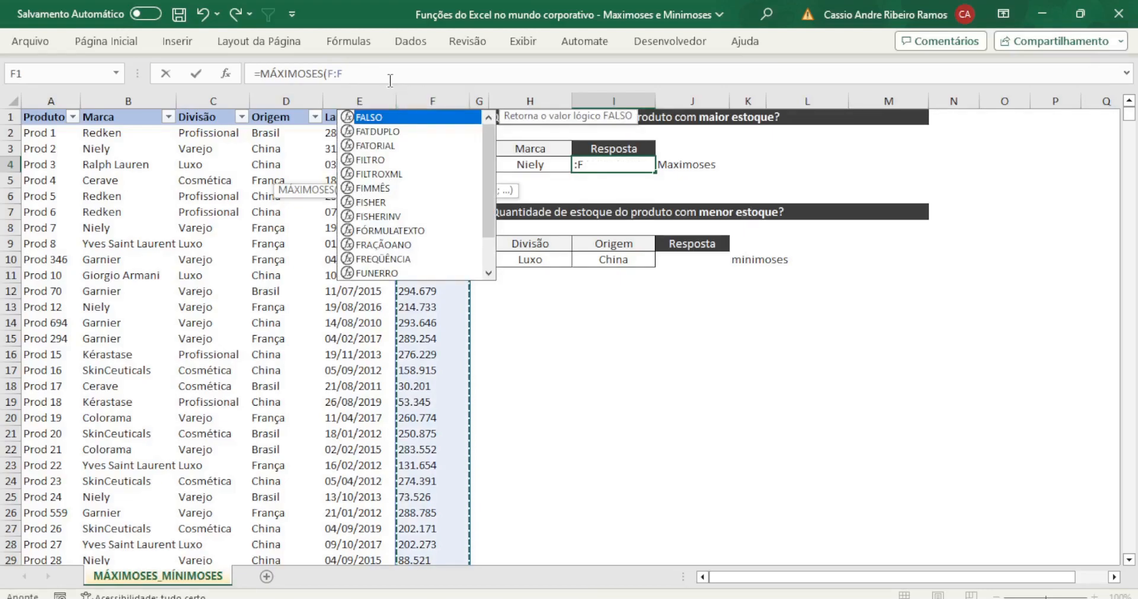
type(";")
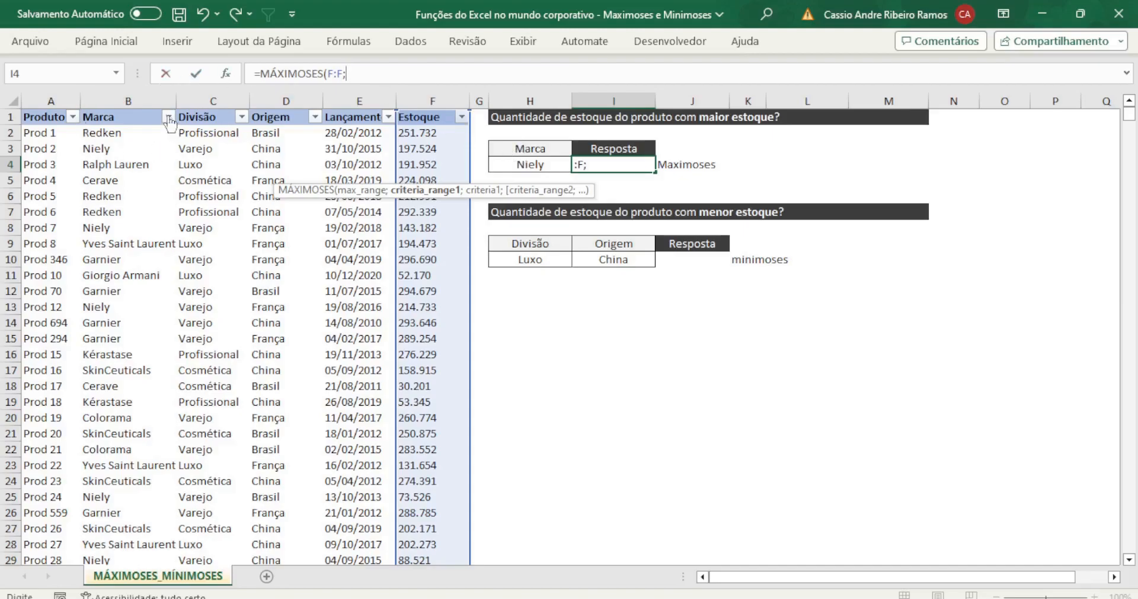
Complete the I4 formula with criteria range B:B and the absolute criterion $H$4, giving =MÁXIMOSES(F:F;B:B;$H$4).
left_click(130, 100)
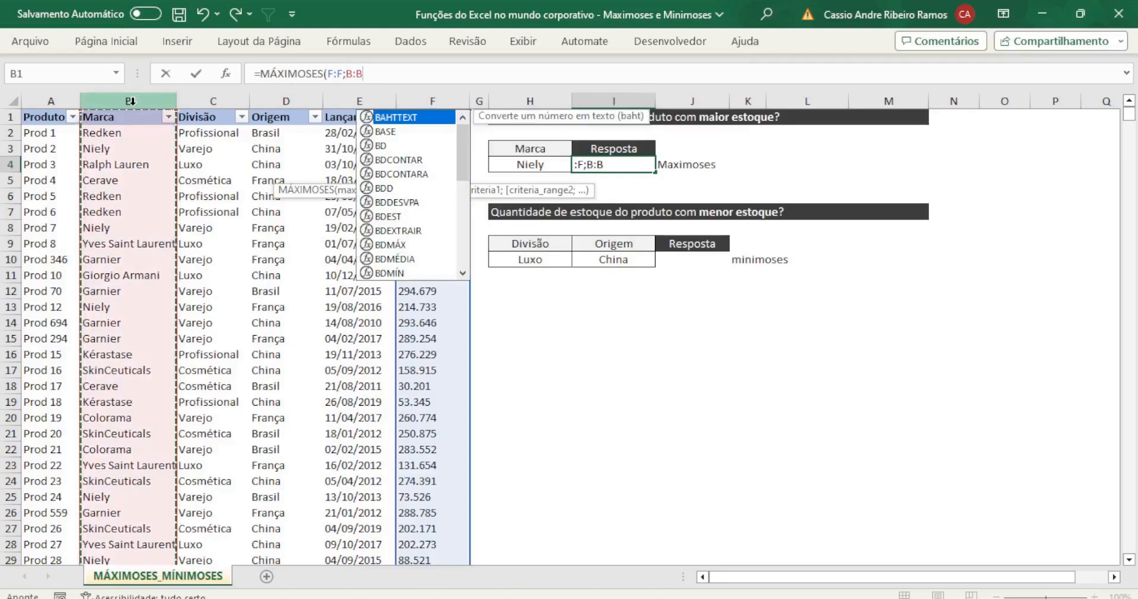
type(";")
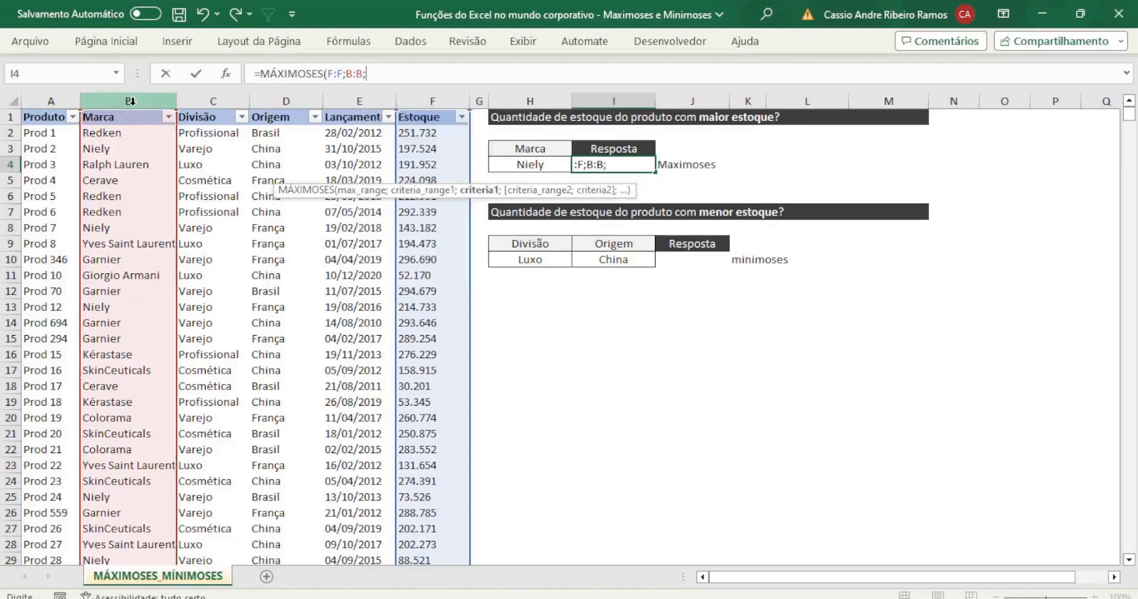
left_click_drag(494, 194, 649, 78)
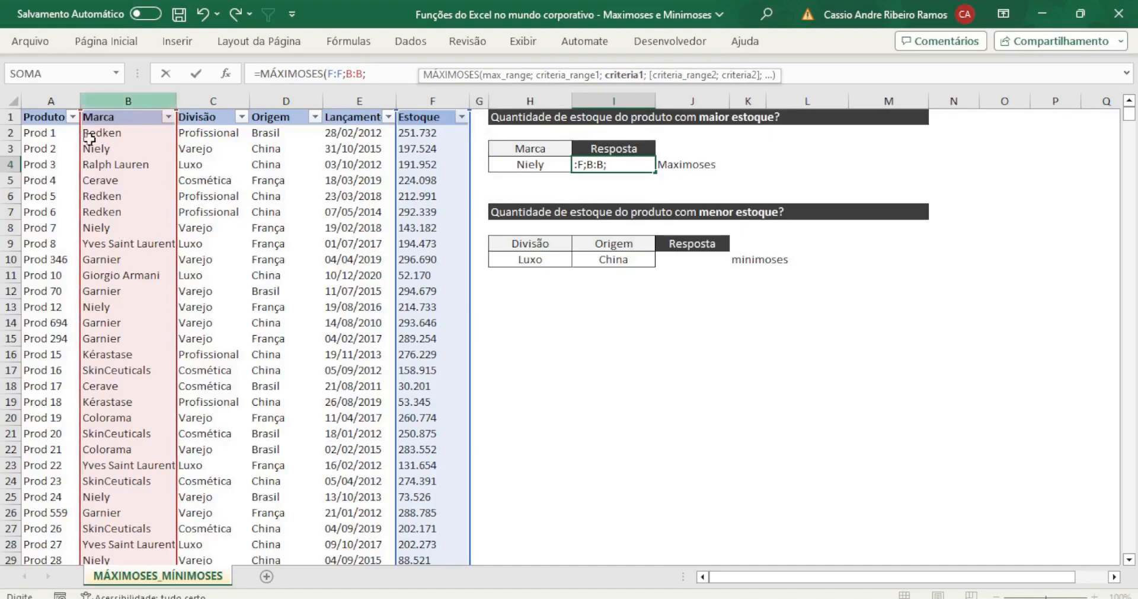
left_click(542, 164)
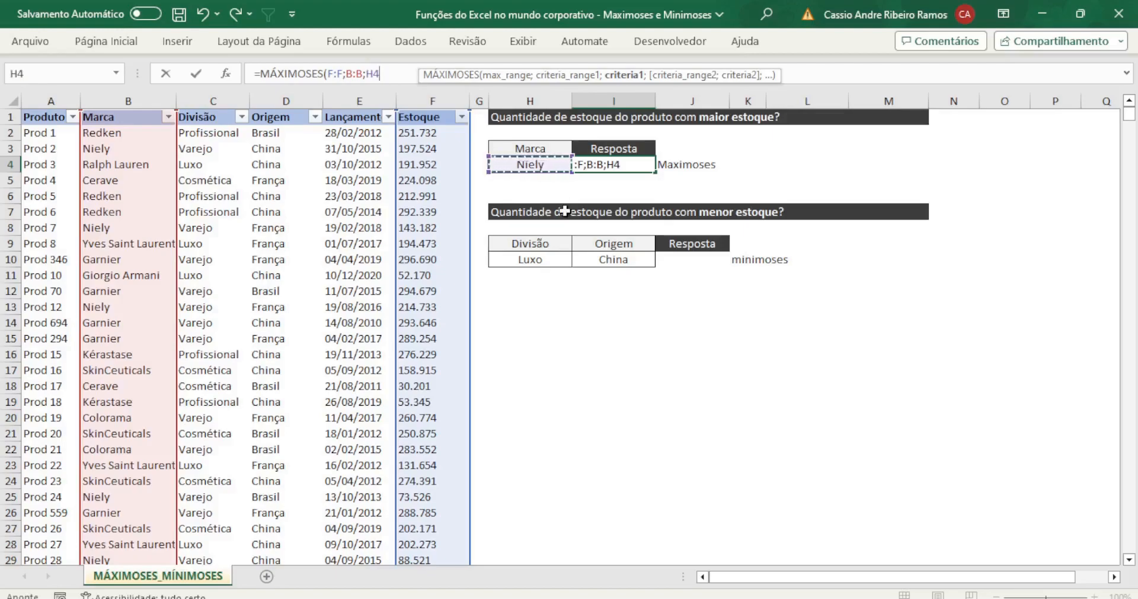
left_click(377, 73)
key("F4")
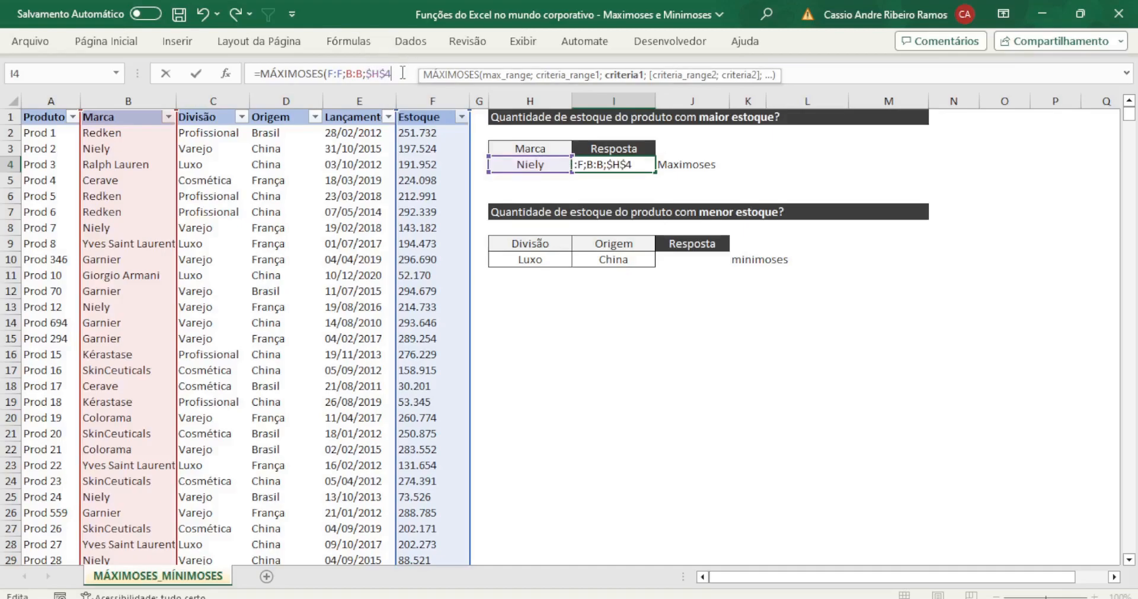
type(")")
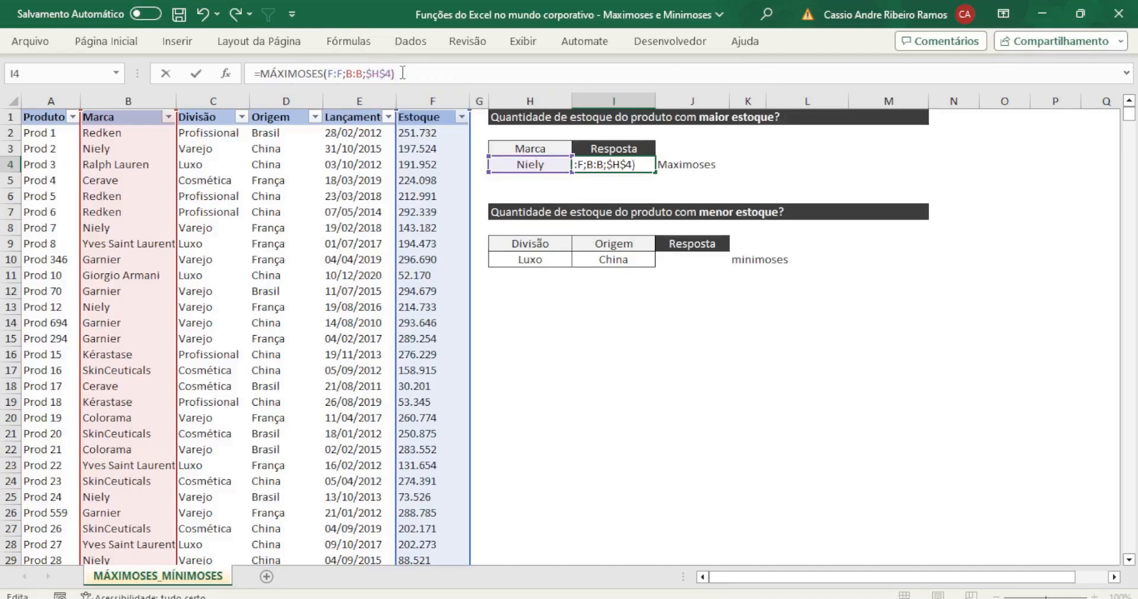
key("Return")
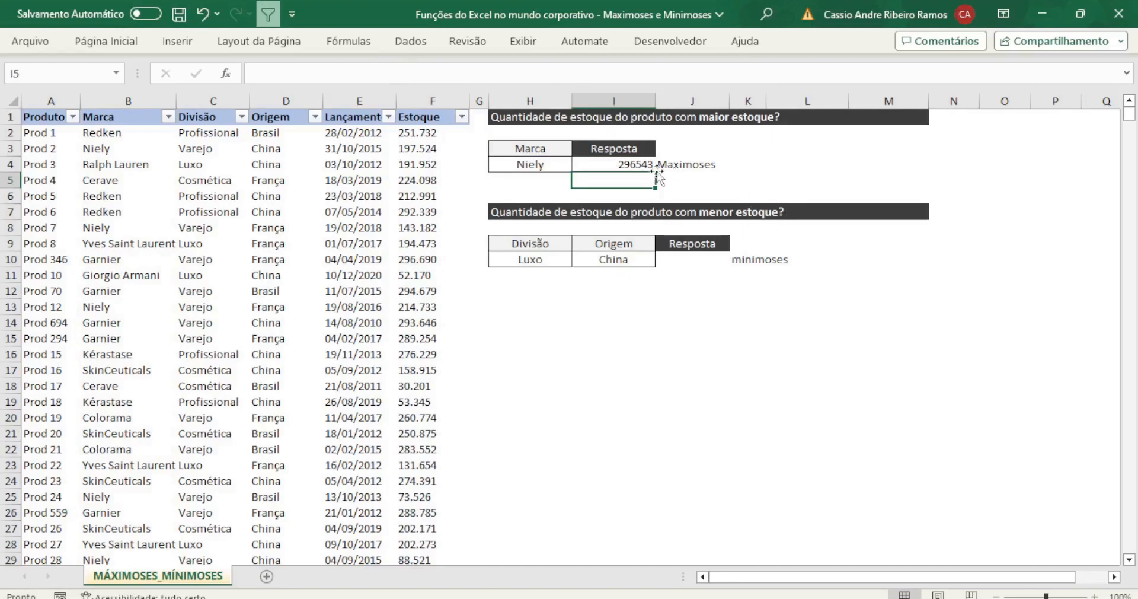
Check the I4 formula and filter the Marca column to show only Niely products.
left_click(629, 164)
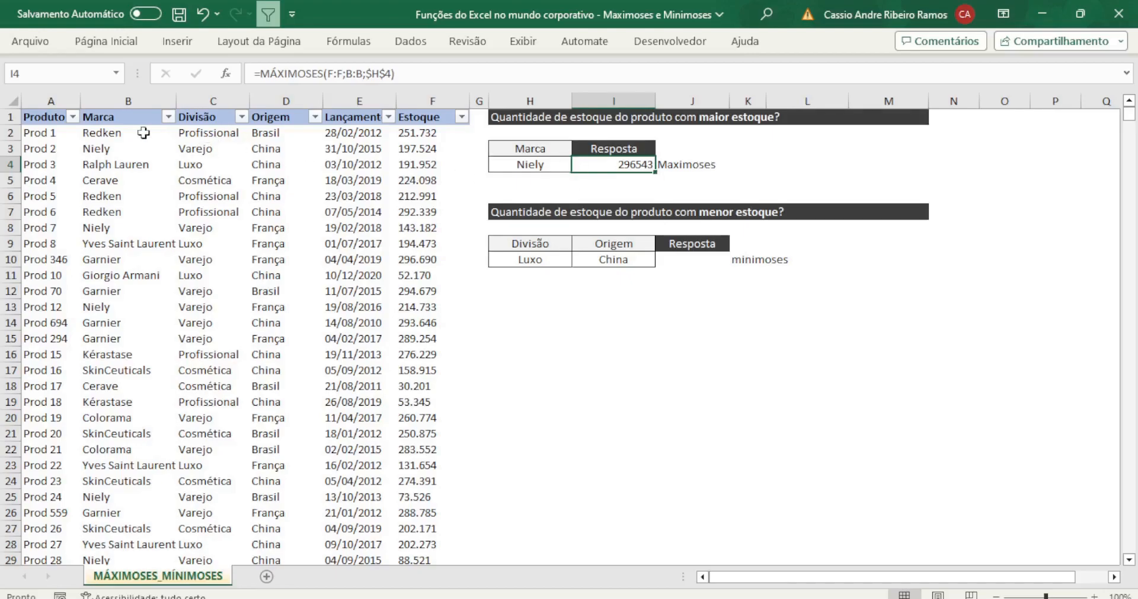
left_click(170, 117)
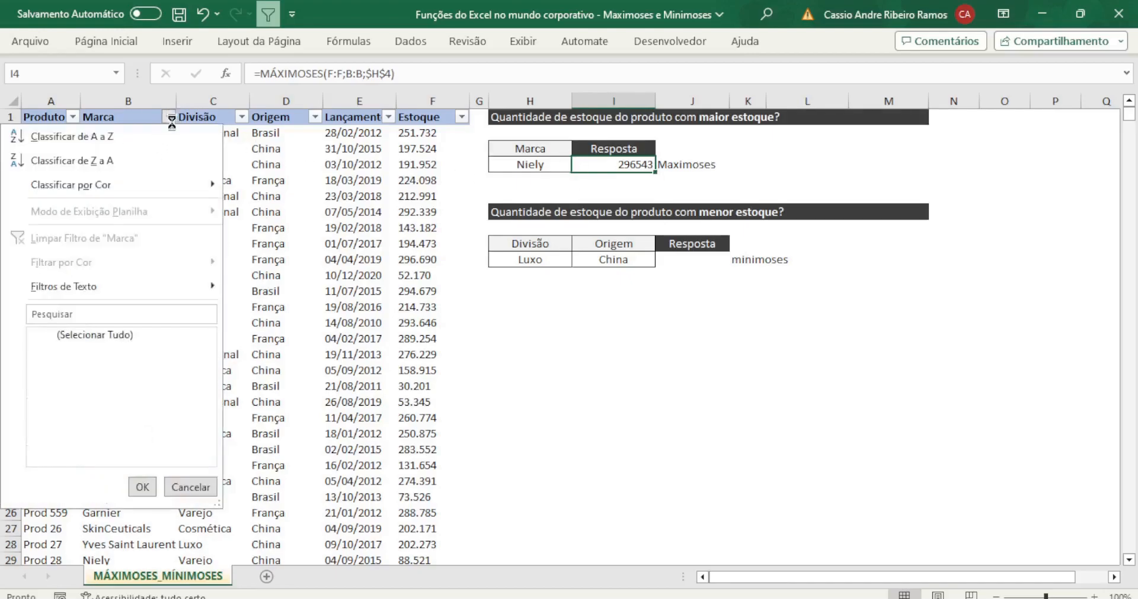
left_click(105, 314)
type("niely")
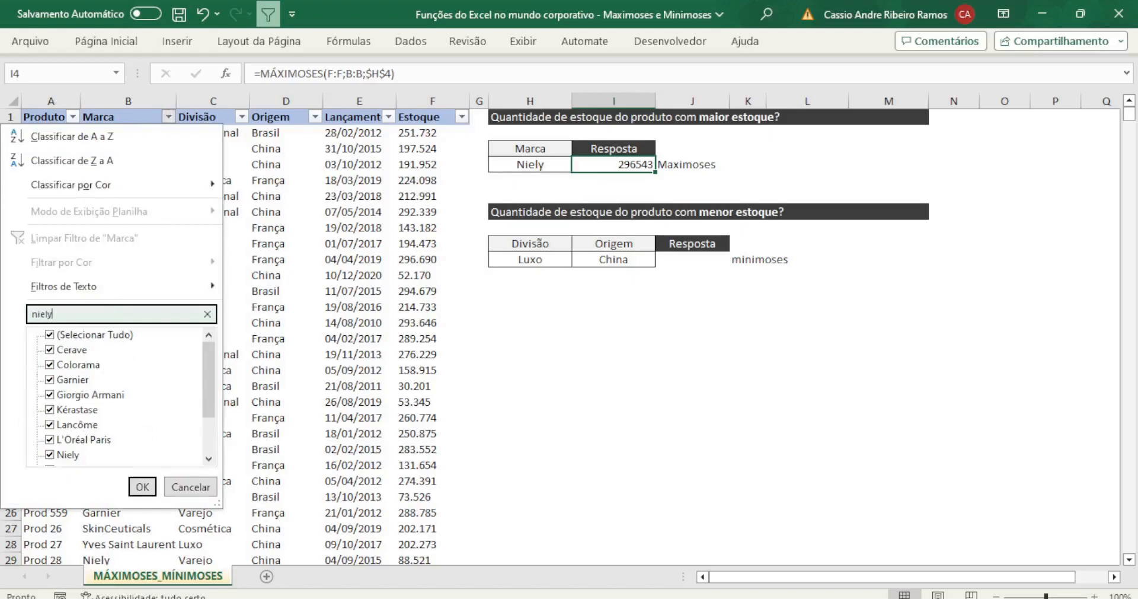
left_click(142, 486)
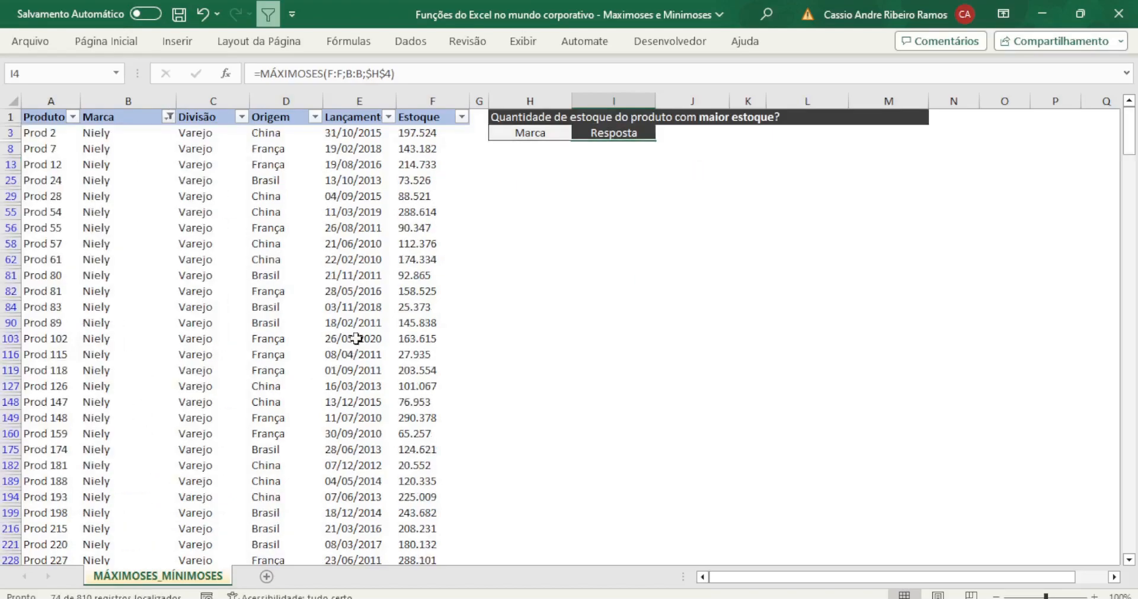
Examine the highest values in the Estoque filter list for the Niely rows, leaving the Estoque column unfiltered.
left_click(461, 117)
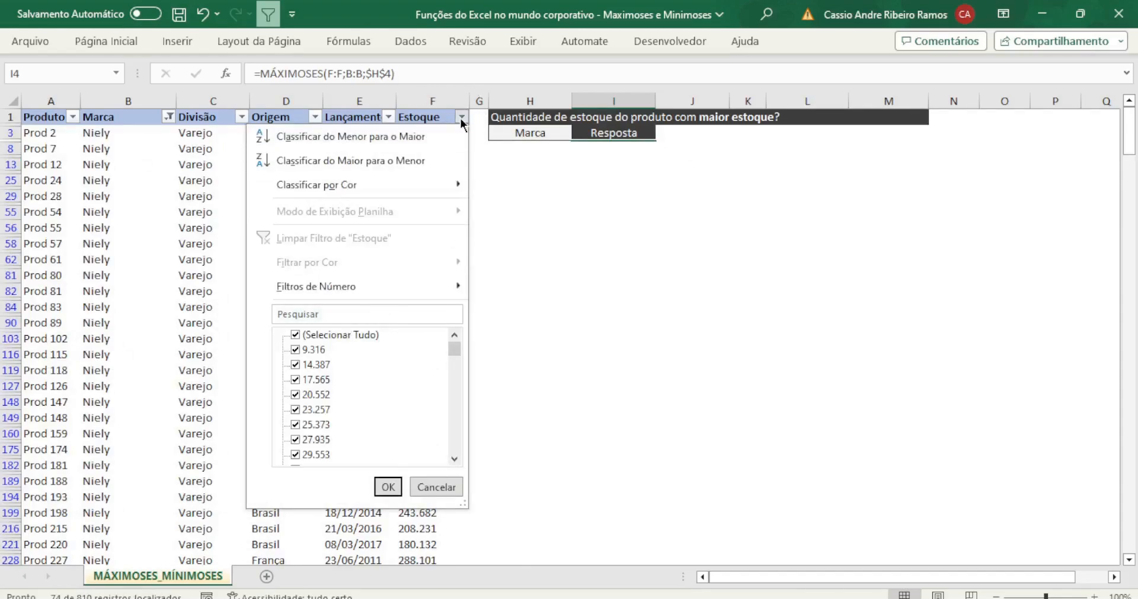
scroll(456, 347, "down", 1)
left_click_drag(457, 348, 473, 457)
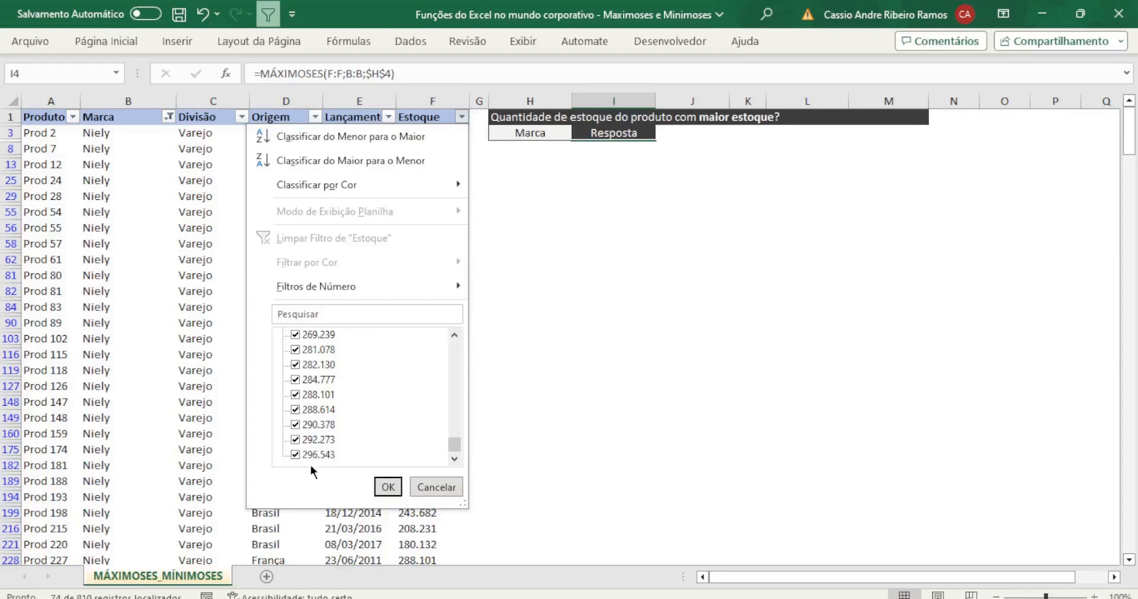
left_click(435, 486)
left_click(347, 193)
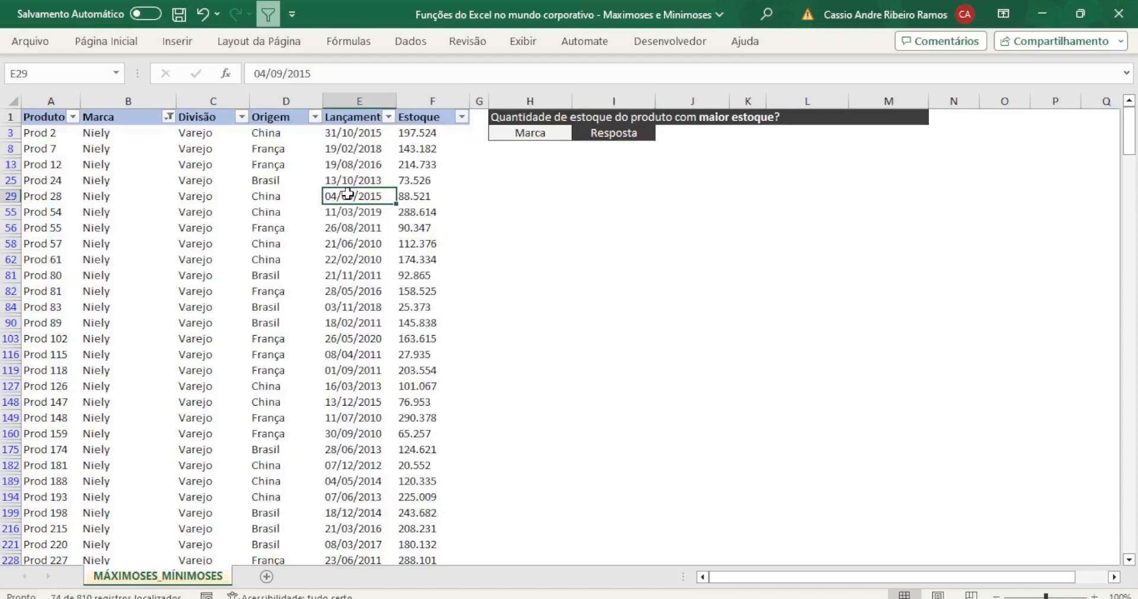
Clear the Marca filter to restore the full table and highlight answer cell I4 with yellow fill.
key("ctrl+shift+l")
key("ctrl+shift+l")
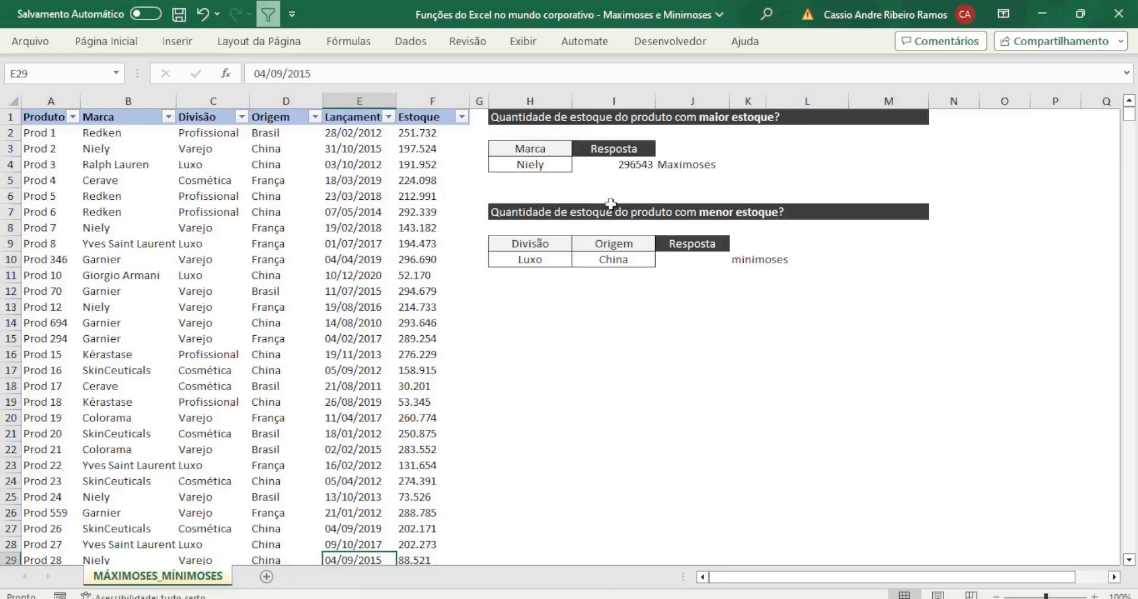
right_click(627, 172)
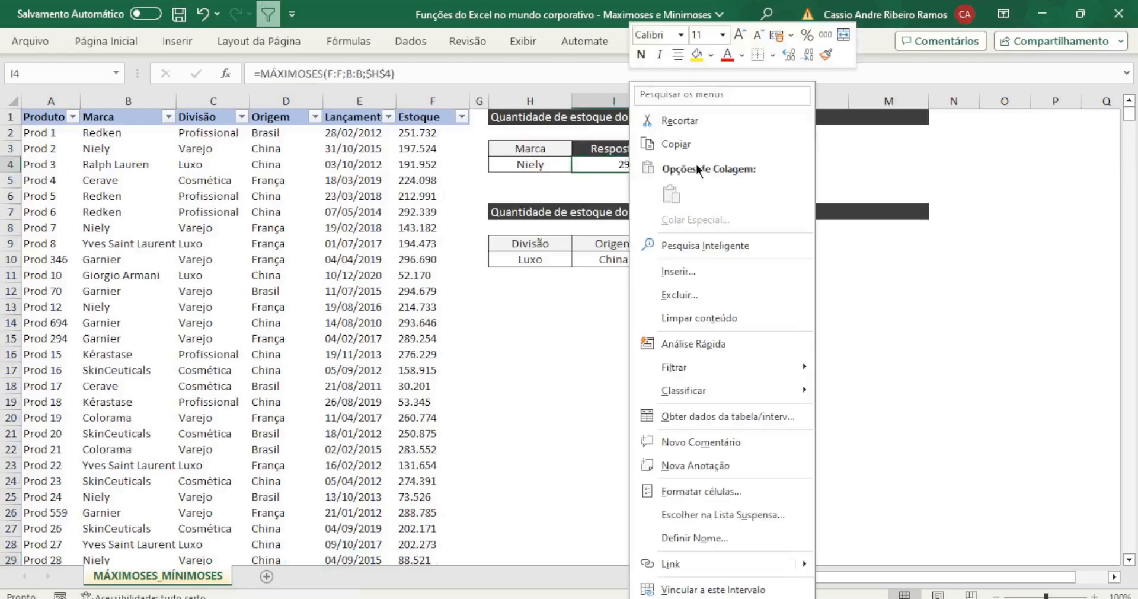
left_click(697, 55)
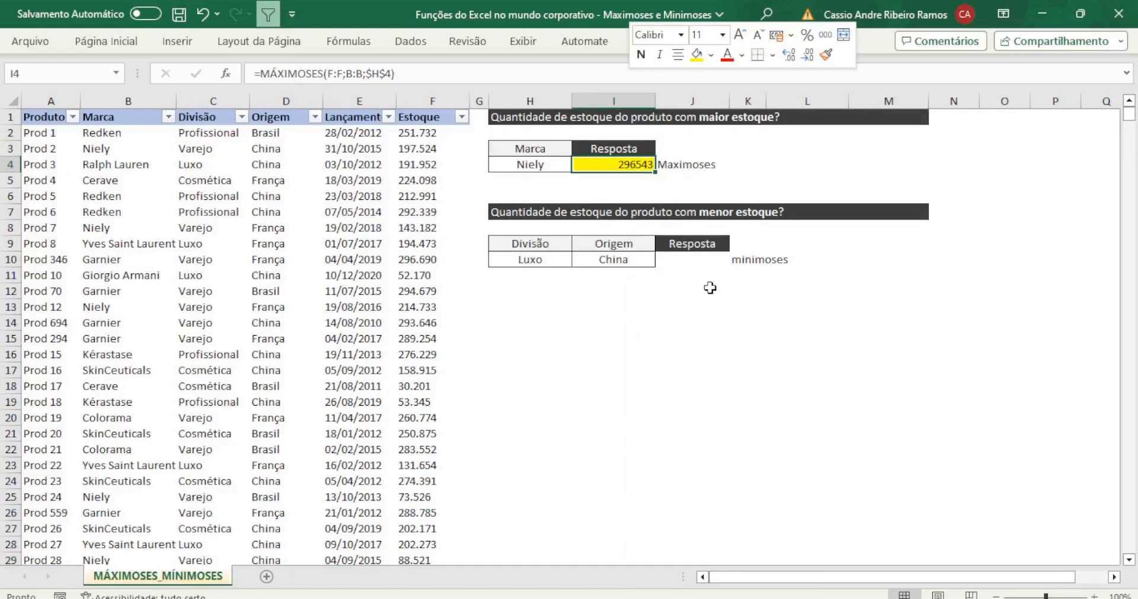
Start a MÍNIMOSES formula in J10 with the Estoque column F:F as the minimum range.
left_click(671, 265)
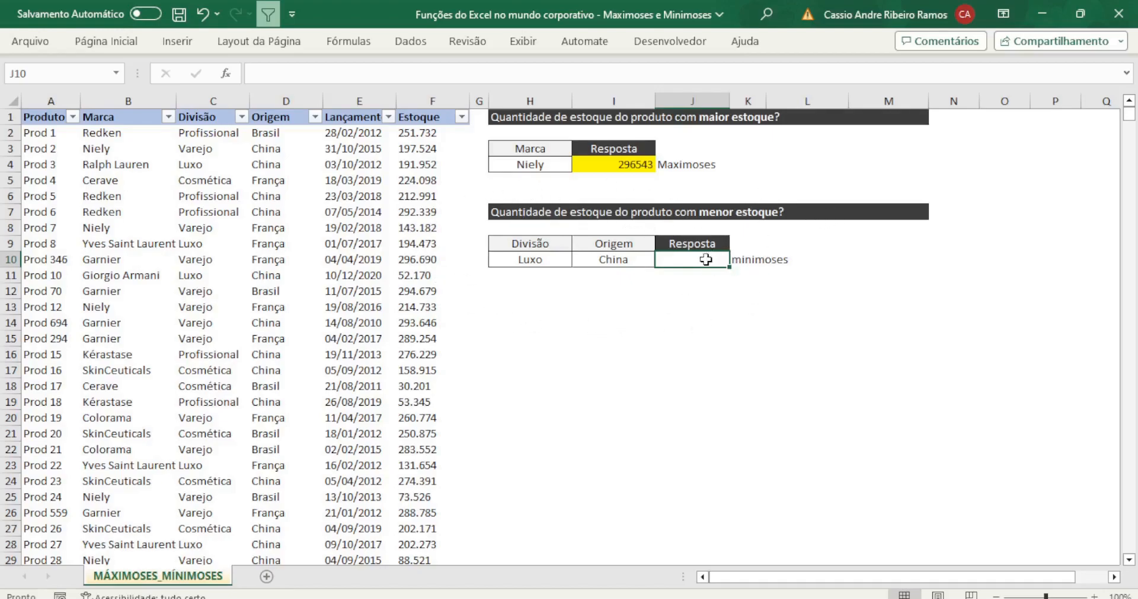
left_click(451, 76)
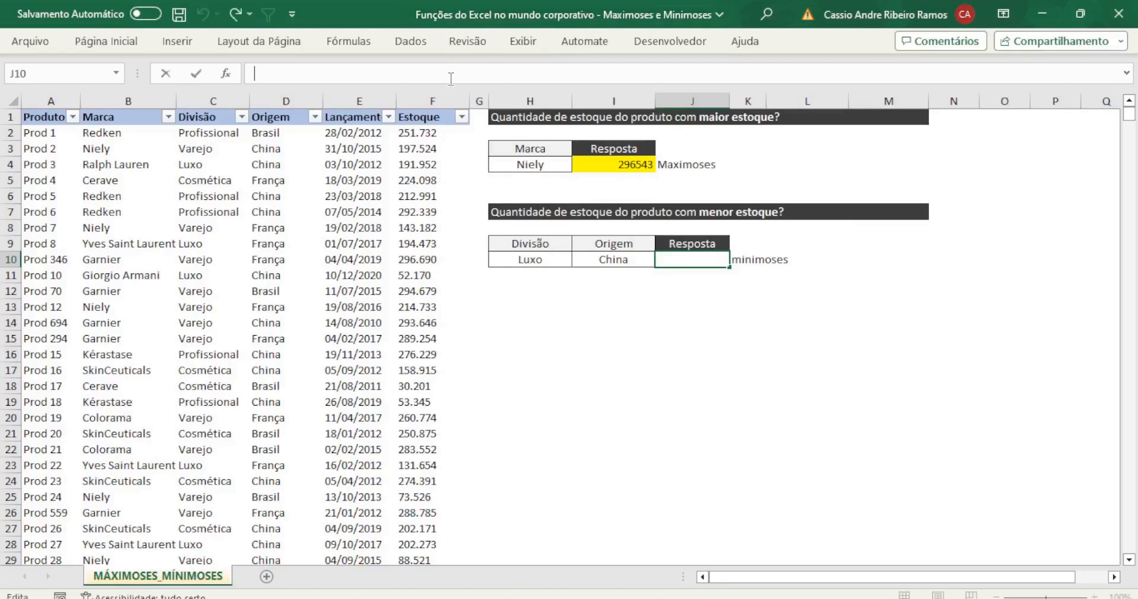
type("=mini")
key("Down")
key("Down")
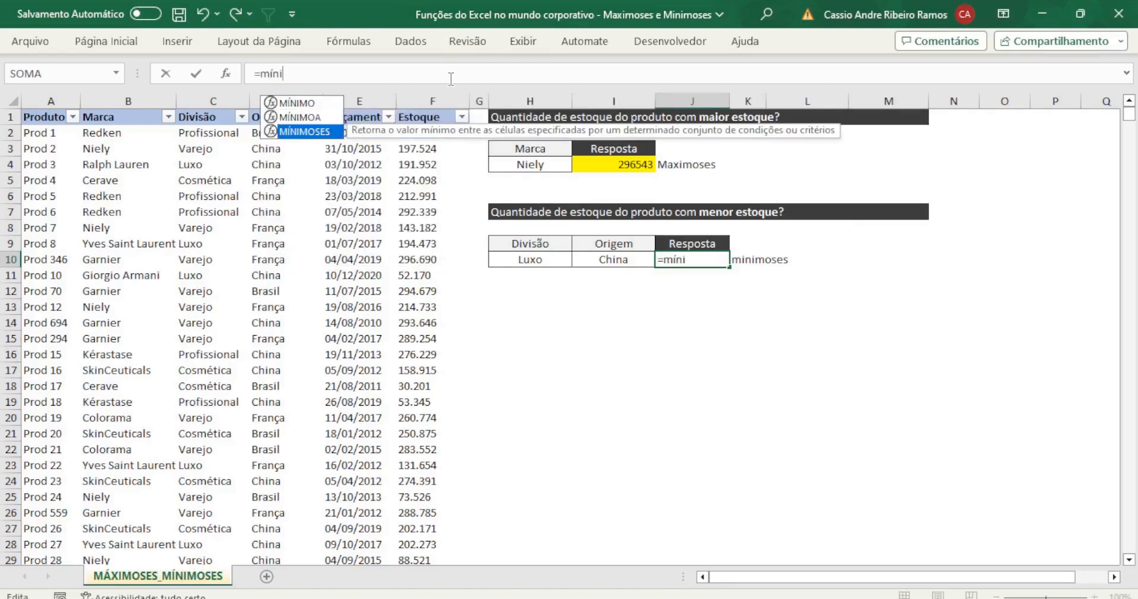
double_click(303, 131)
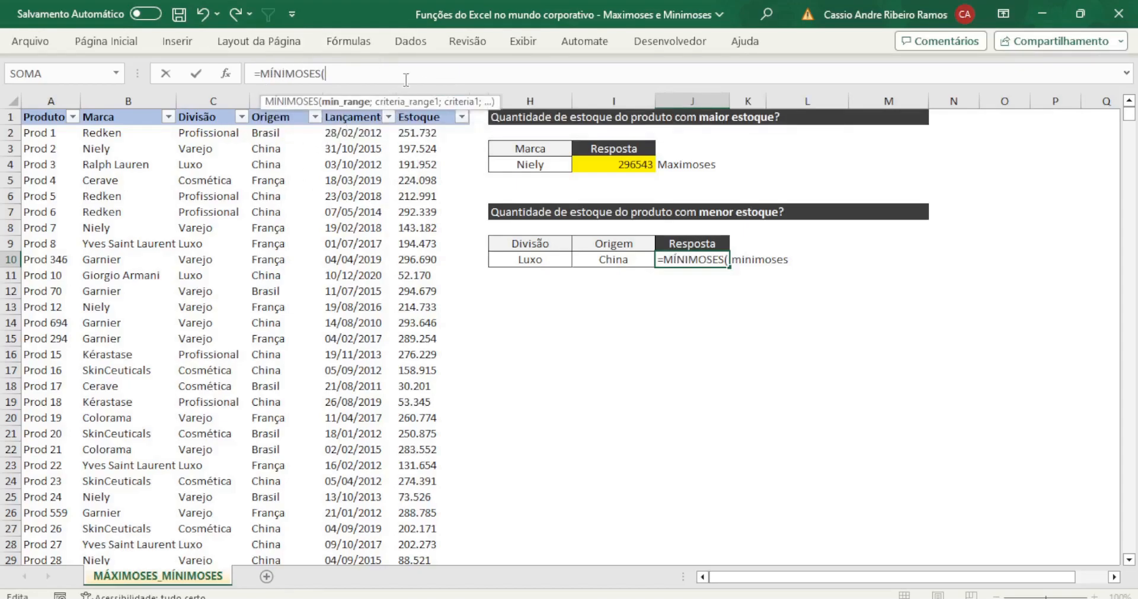
left_click_drag(418, 105, 486, 92)
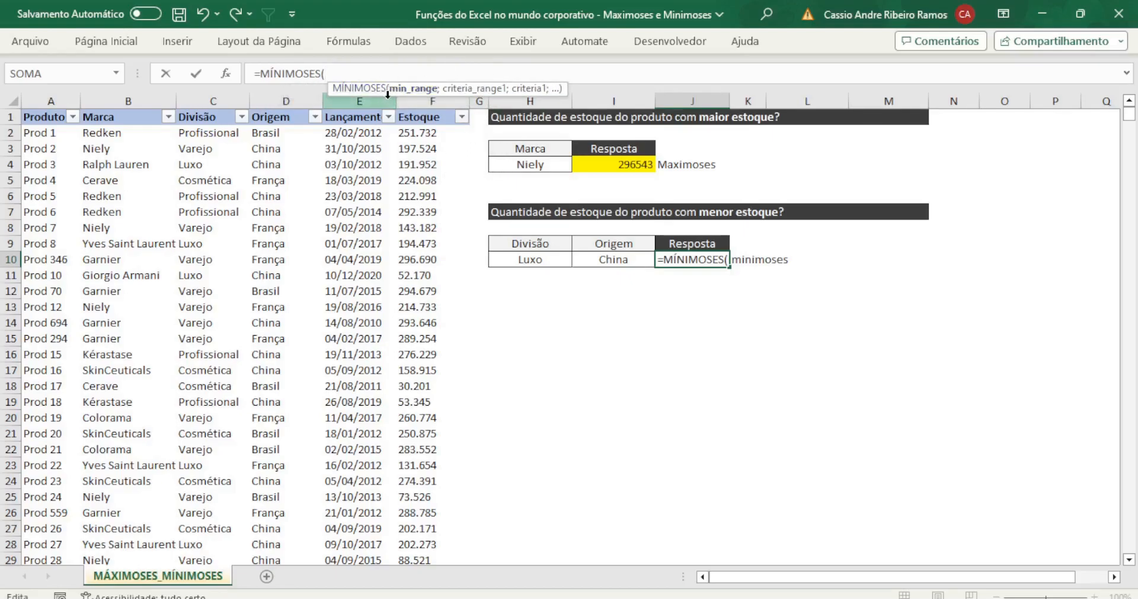
left_click(424, 99)
type(";")
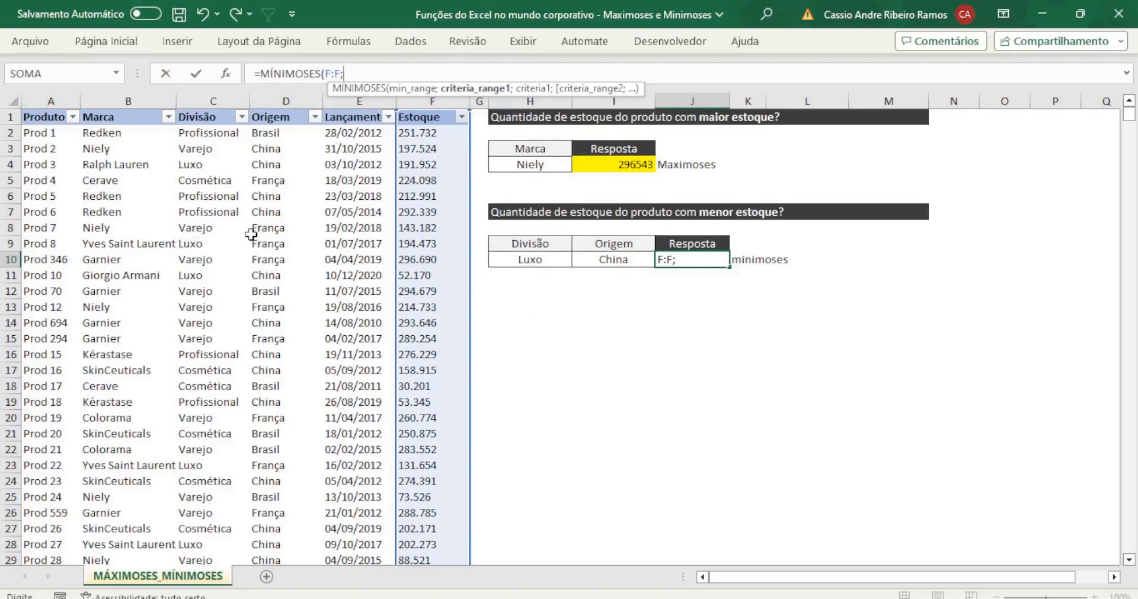
Add the Divisão column C:C as the first criteria range, with the absolute criterion $H$10.
left_click(230, 95)
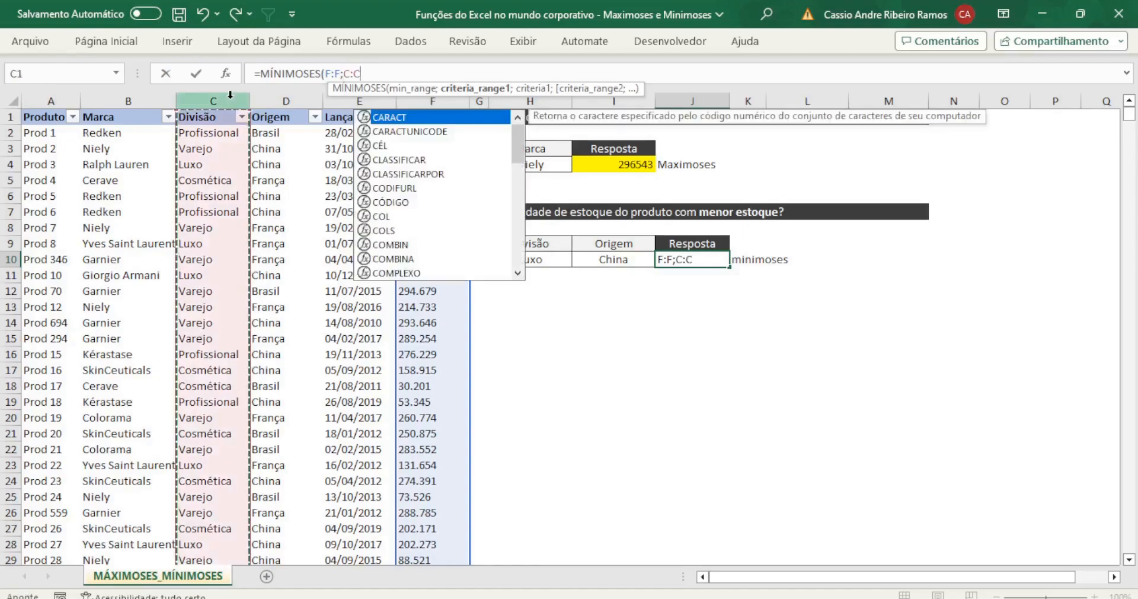
type(";")
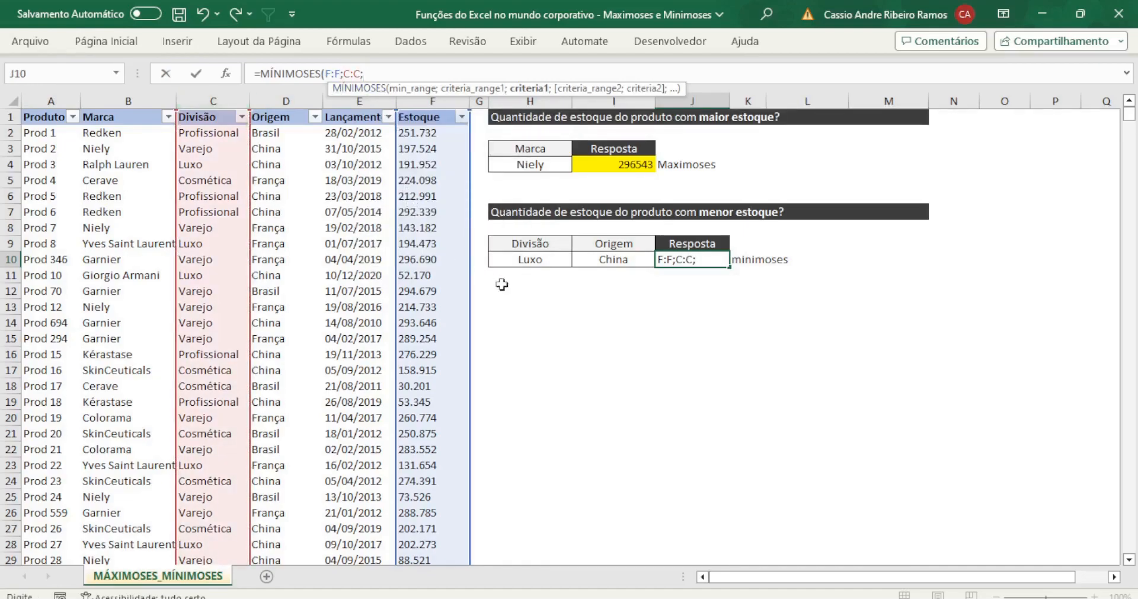
left_click(535, 261)
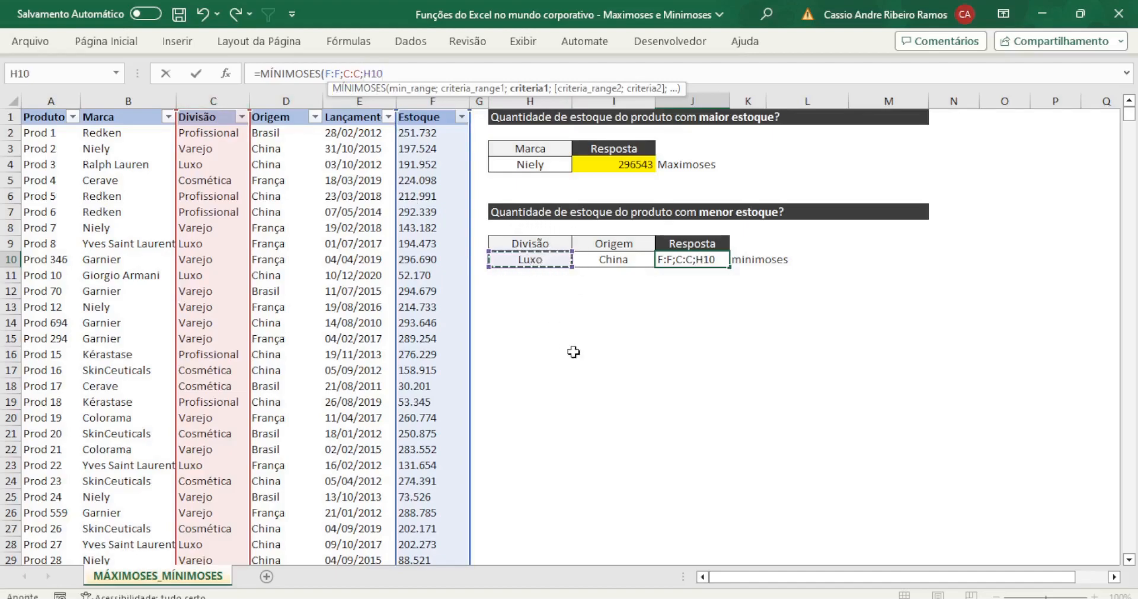
left_click(367, 71)
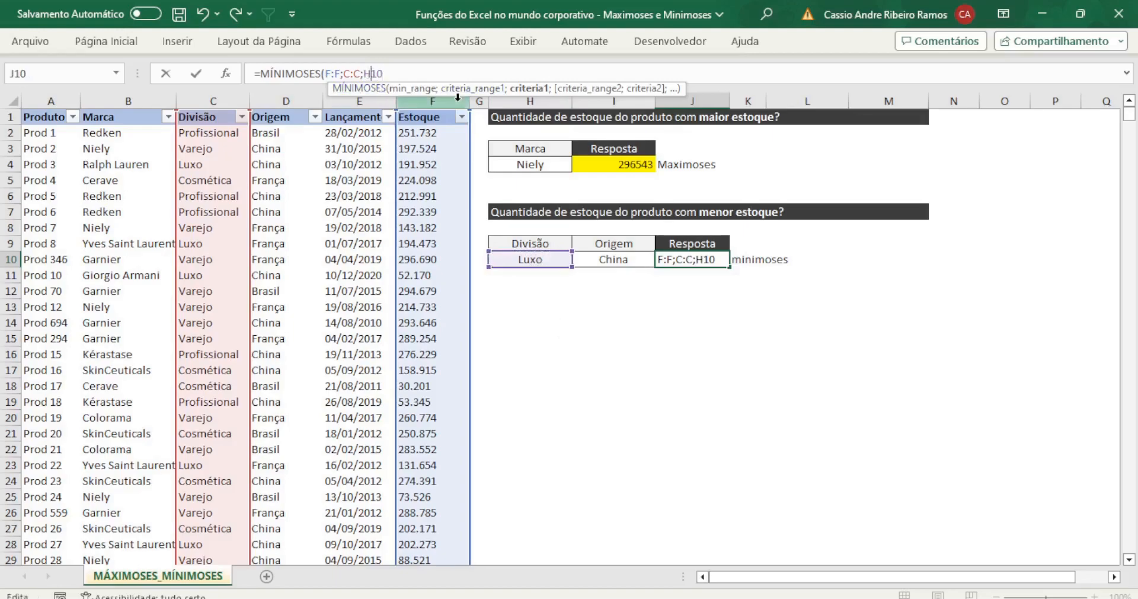
key("F4")
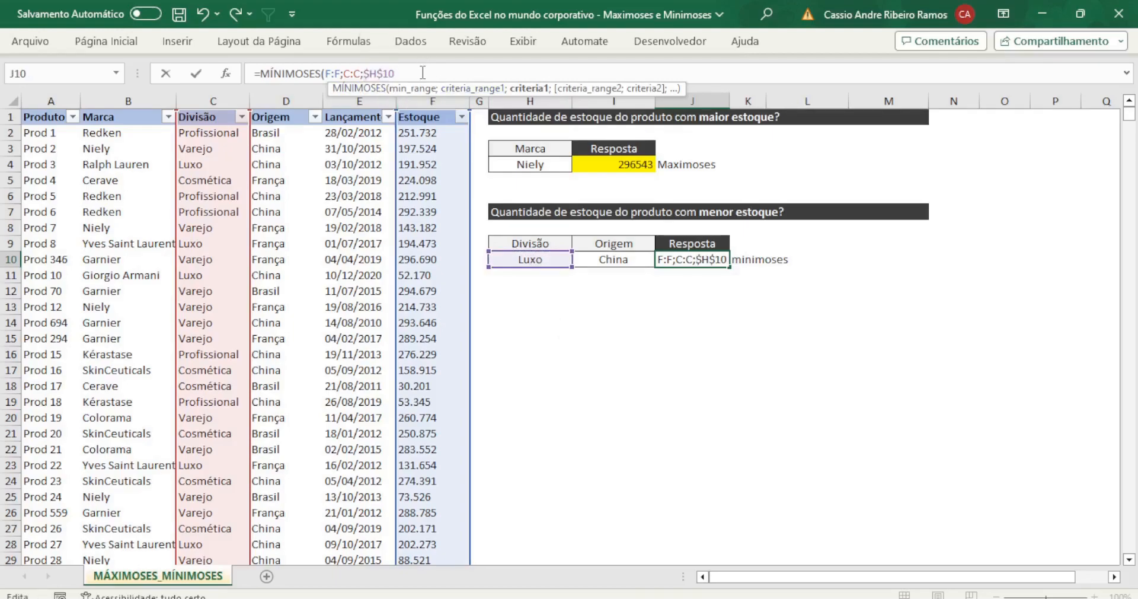
type(";")
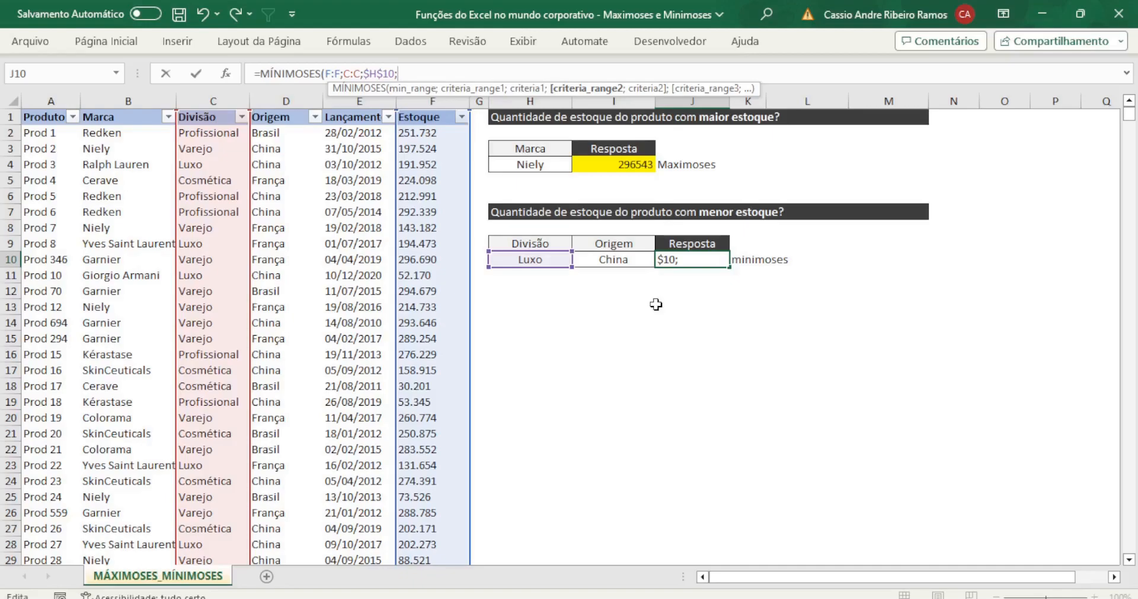
Complete the J10 formula with criteria range D:D and absolute criterion $I$10, giving =MÍNIMOSES(F:F;C:C;$H$10;D:D;$I$10).
left_click(286, 101)
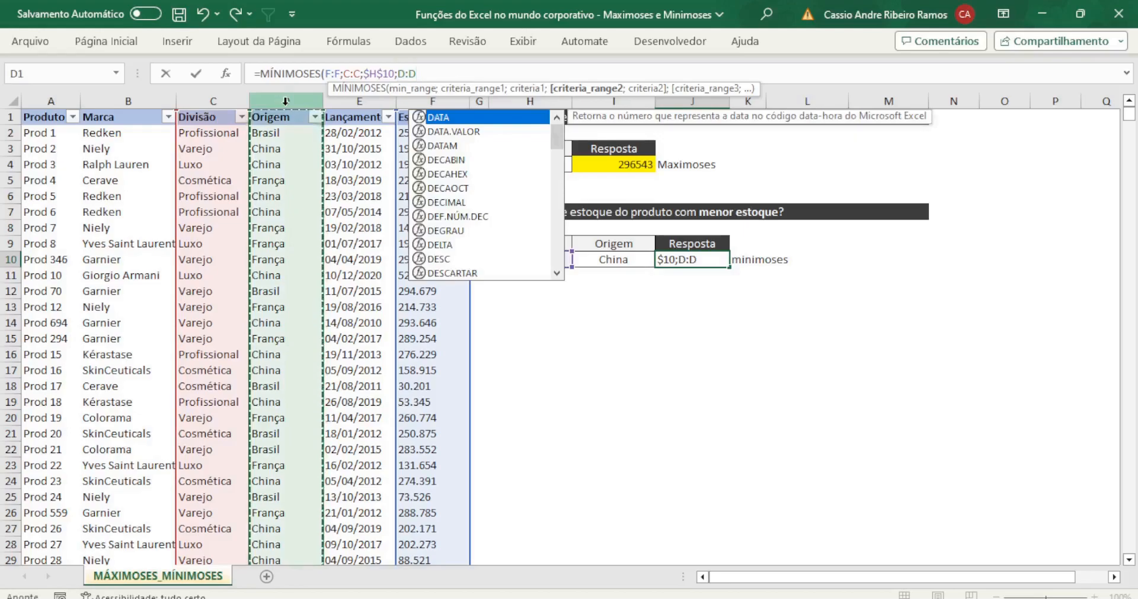
type(";")
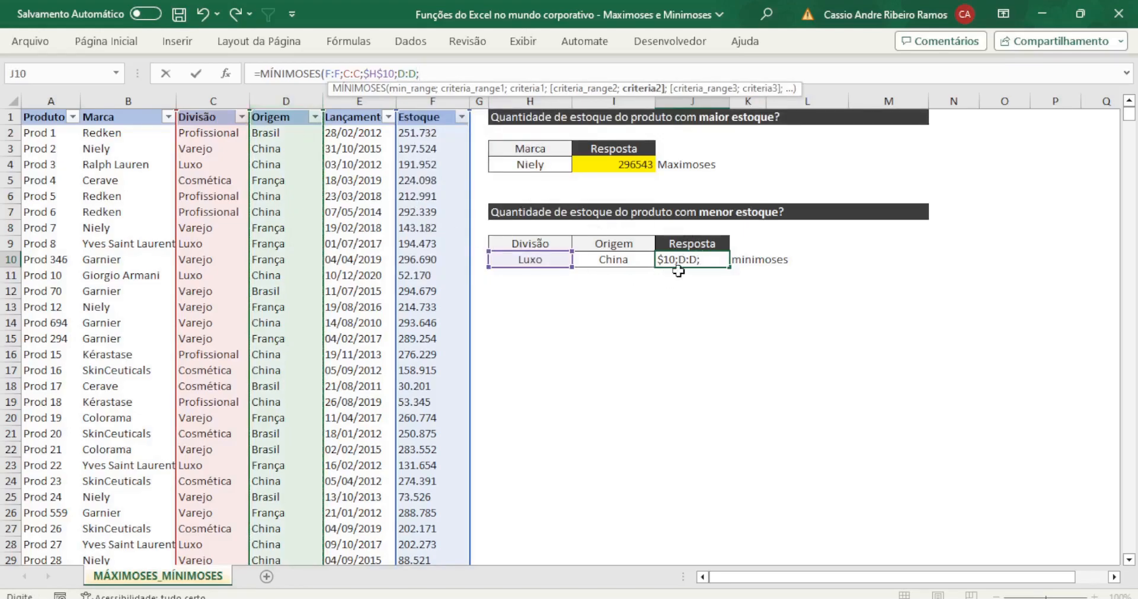
left_click(619, 260)
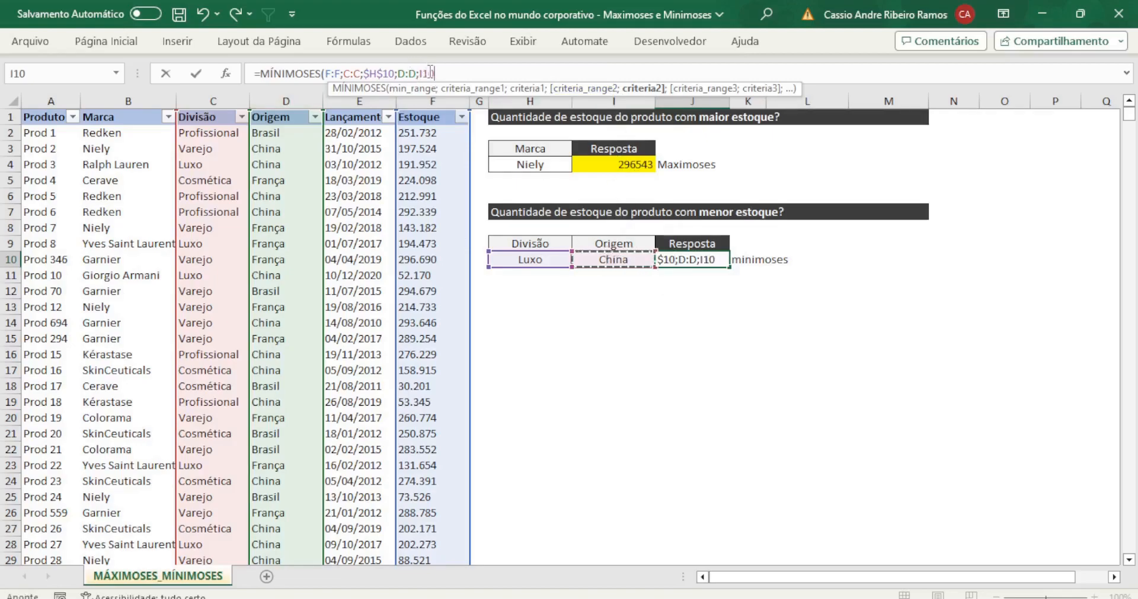
left_click(422, 72)
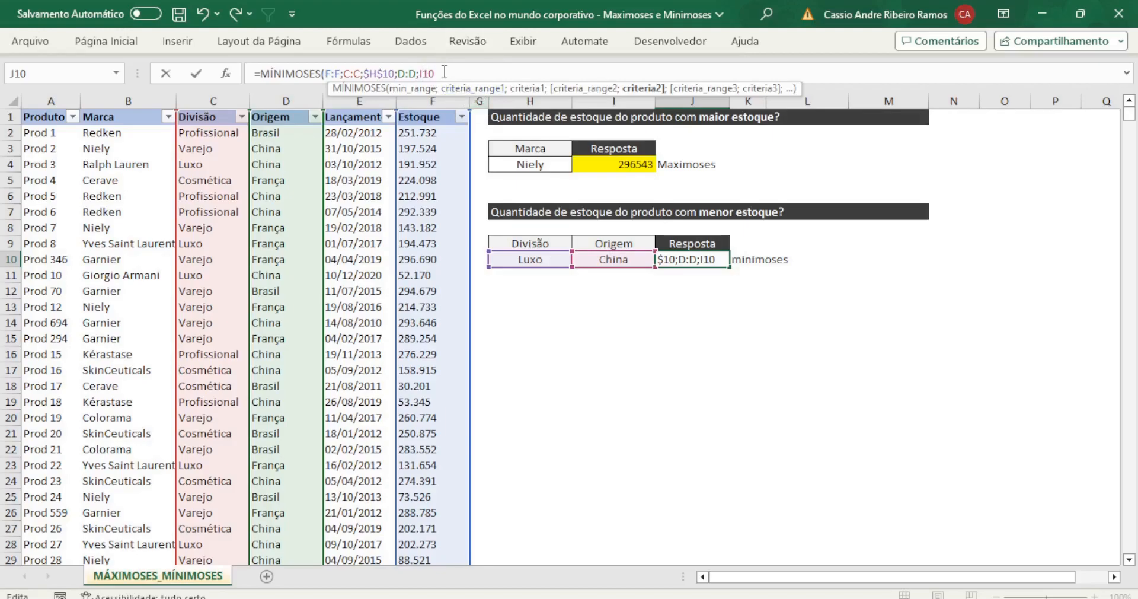
key("F4")
type(")")
key("Return")
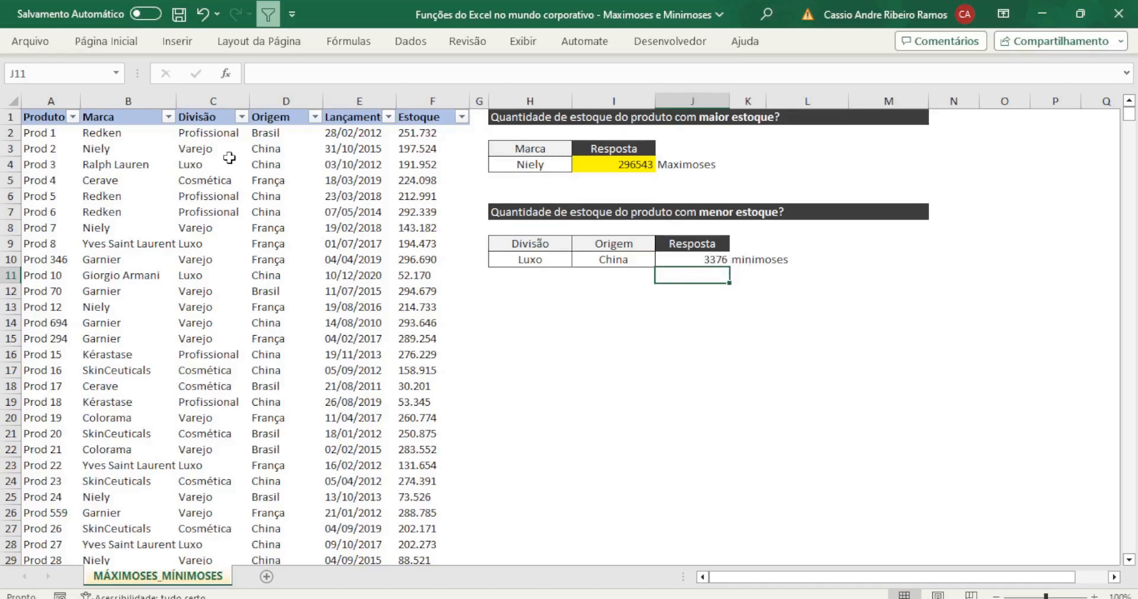
Filter the Origem column to show only China.
left_click(289, 141)
left_click(315, 117)
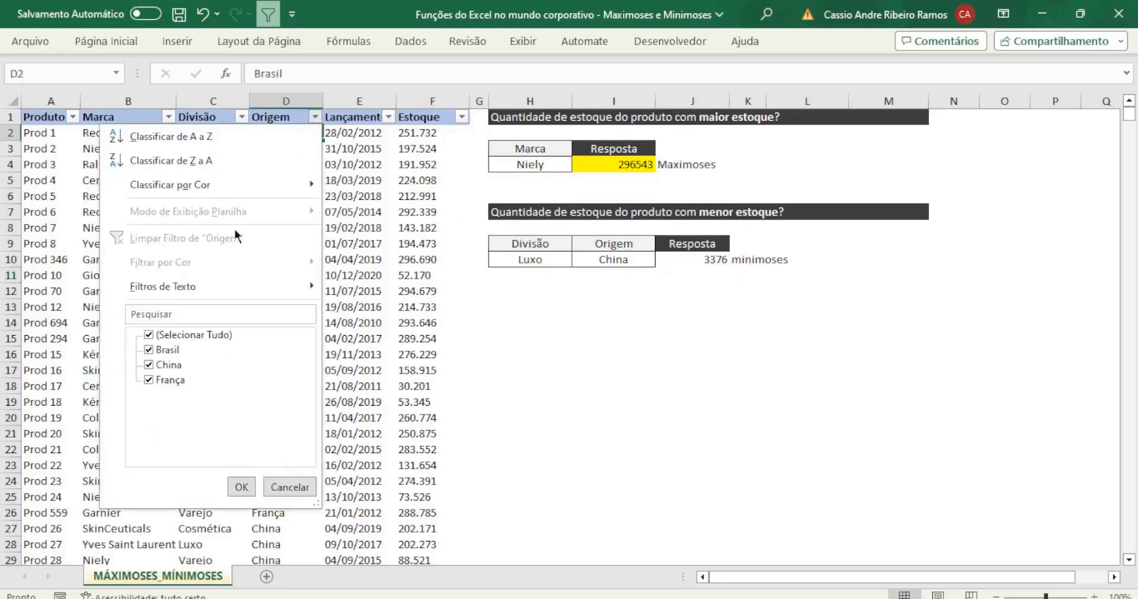
left_click(174, 334)
left_click(177, 367)
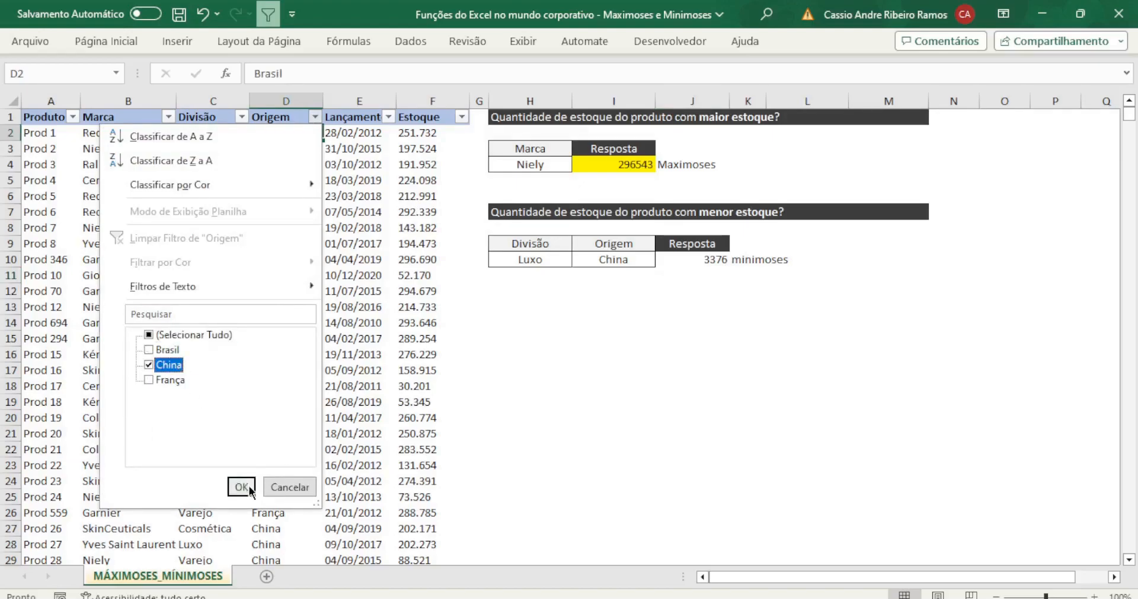
left_click(241, 486)
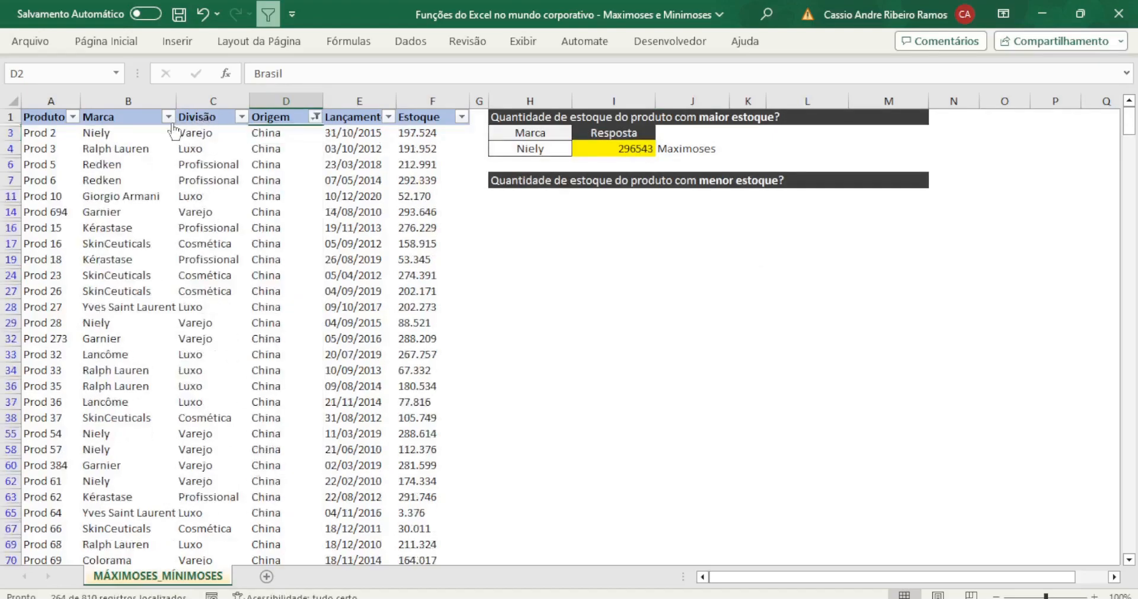
Filter the Divisão column to show only Luxo, keeping the Origem filter in place.
left_click(241, 117)
left_click(113, 335)
left_click(93, 365)
left_click(168, 486)
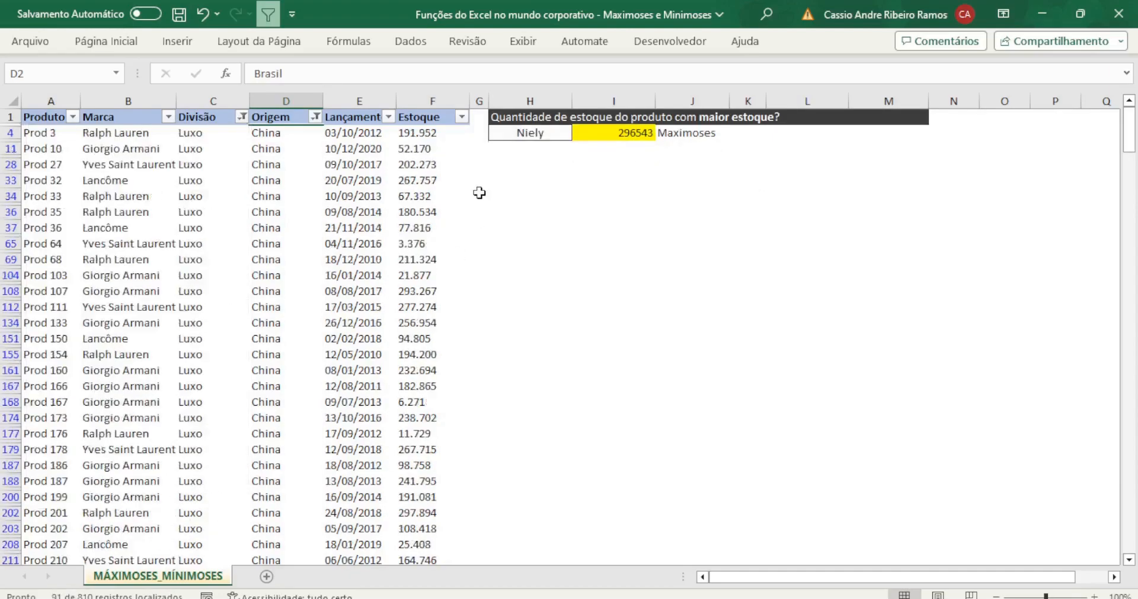
Check the lowest Estoque value among the filtered Luxo and China rows, and clear all filters.
left_click(461, 117)
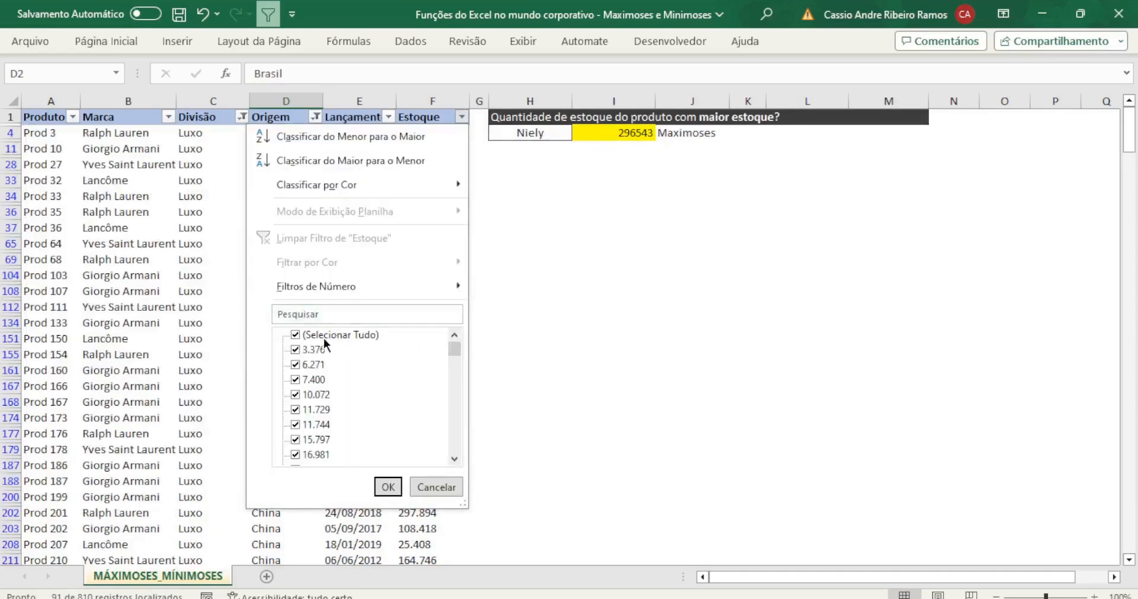
left_click(442, 487)
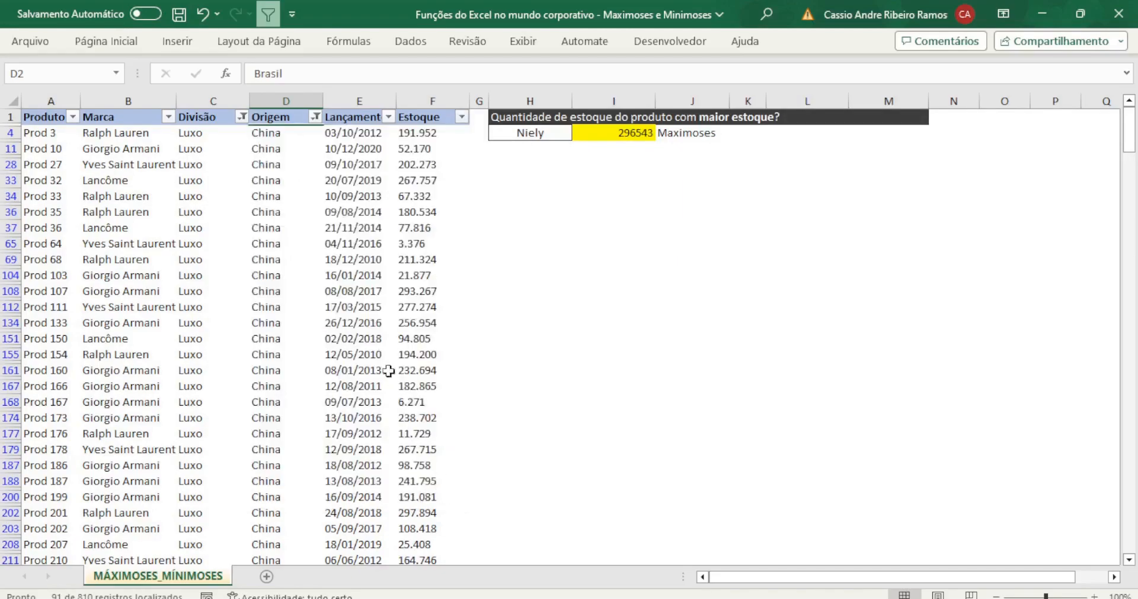
left_click(377, 336)
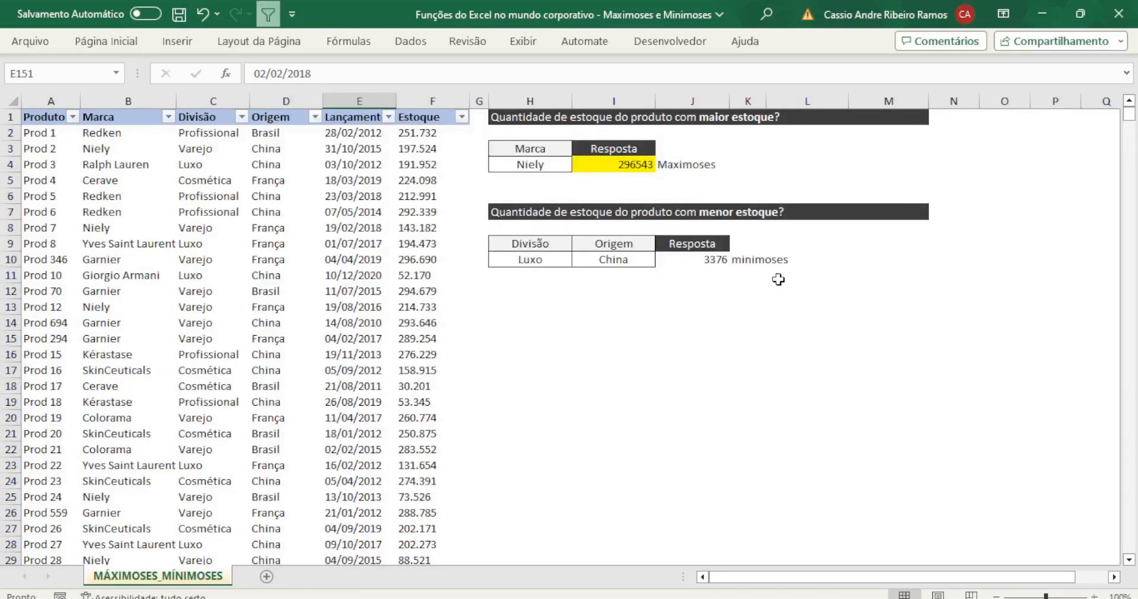
Change the lowest-stock criteria to Cosmética for Divisão in H10 and Brasil for Origem in I10.
left_click(566, 259)
left_click(578, 259)
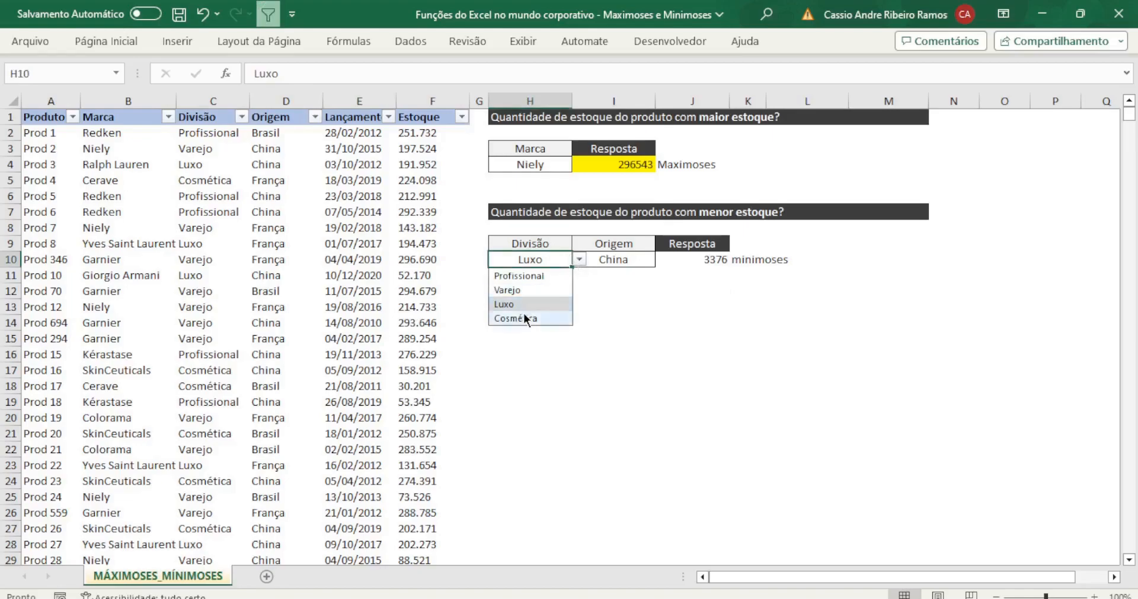
left_click(523, 314)
left_click(643, 261)
left_click(663, 262)
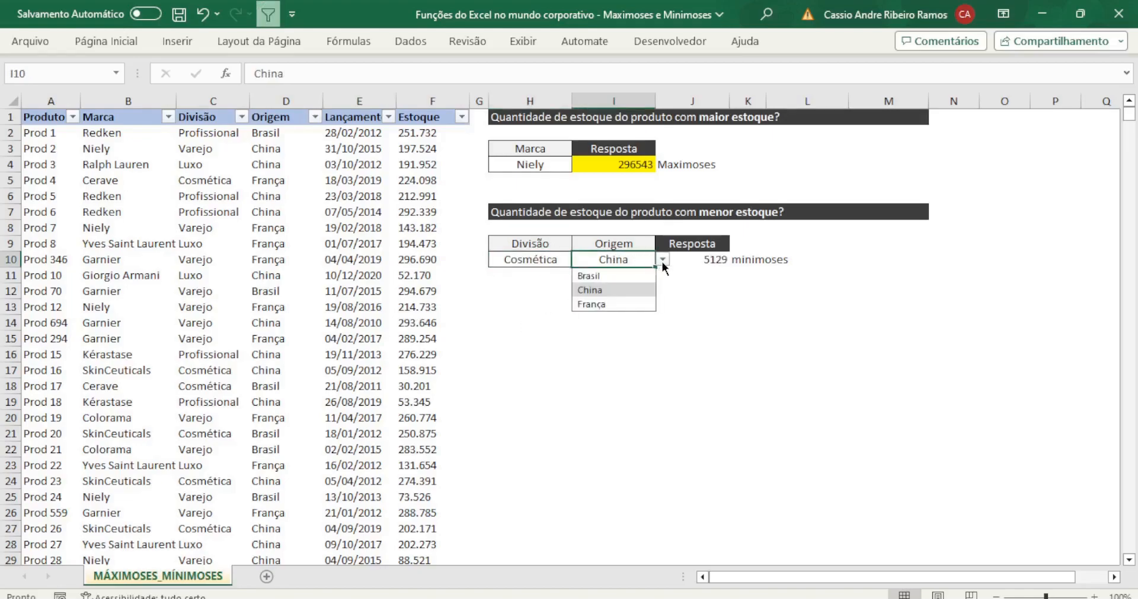
left_click(623, 277)
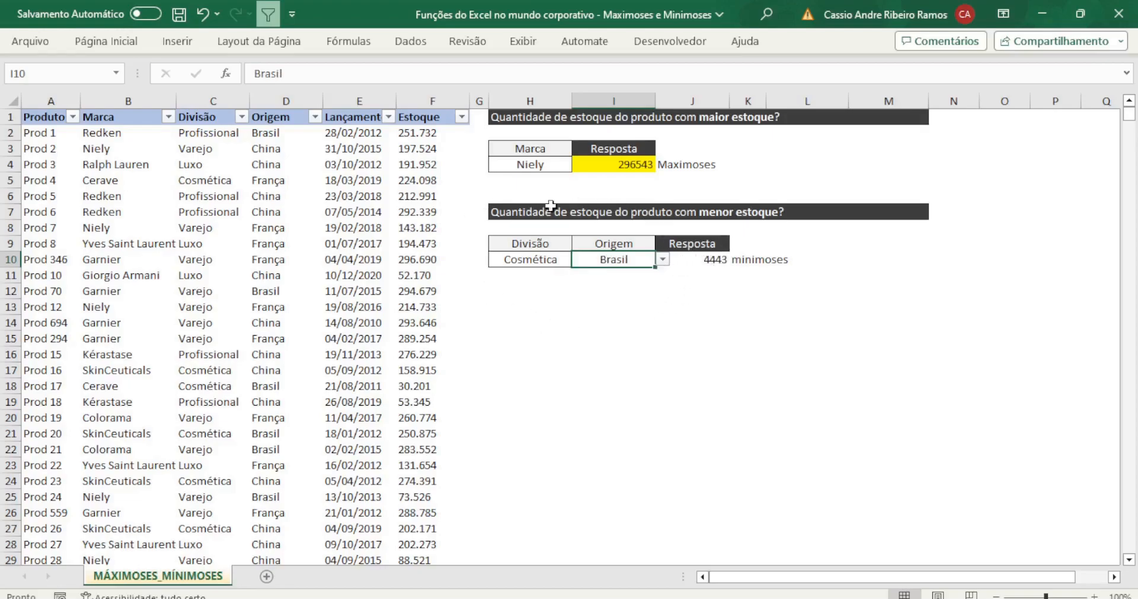
left_click(621, 336)
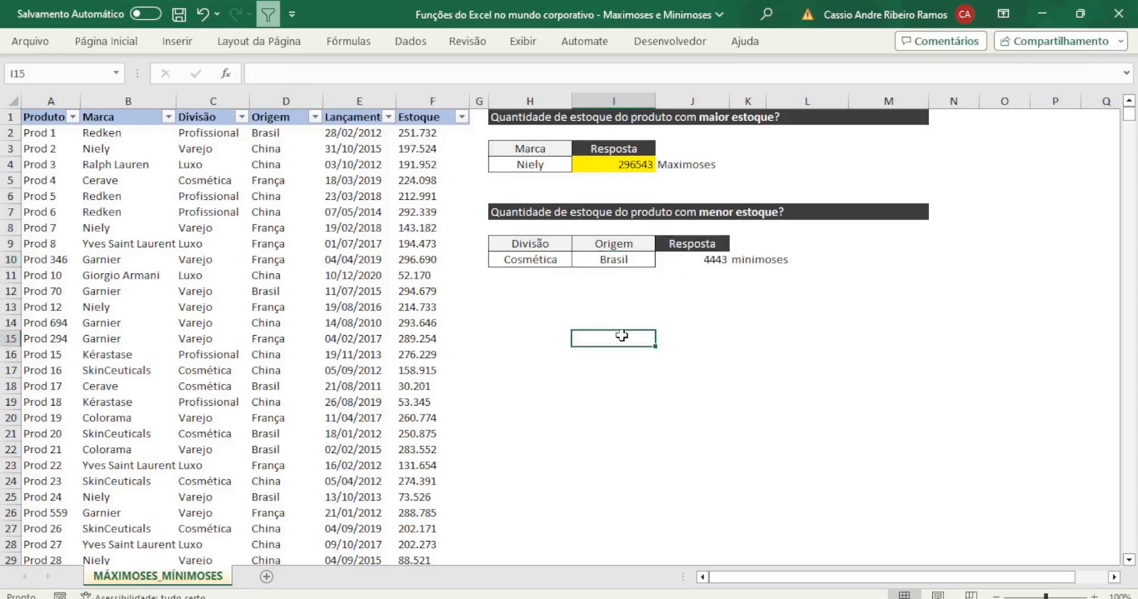